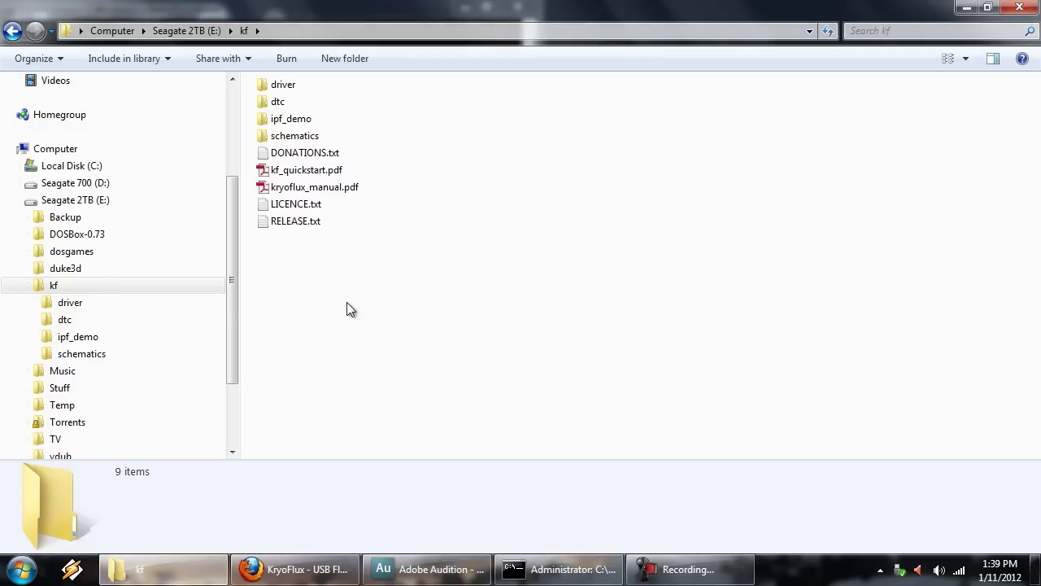
Open the dtc folder inside kf and select DTC.exe
click(164, 323)
click(297, 157)
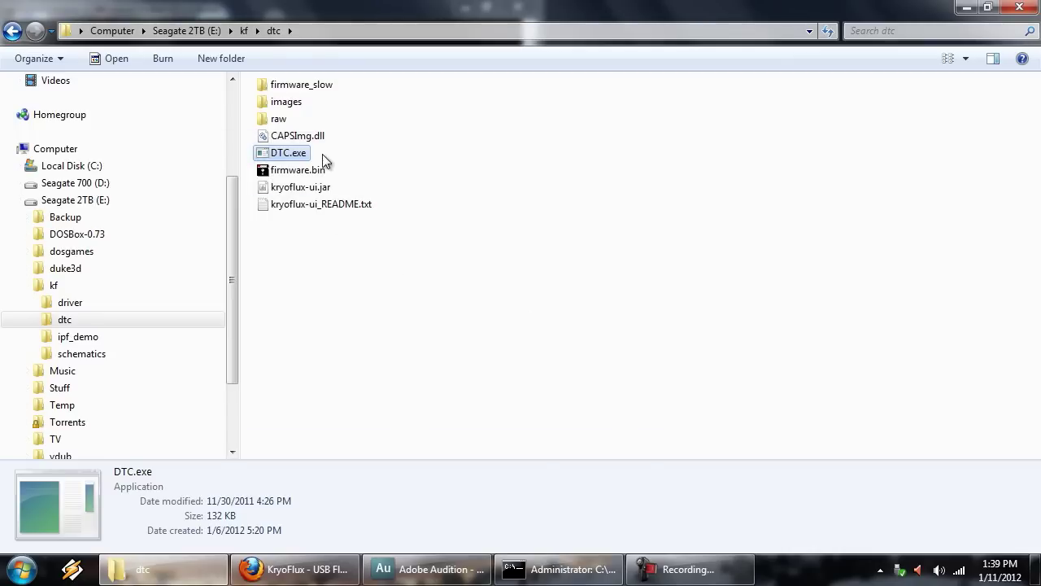
double_click(288, 156)
Switch to the Command Prompt, change to the \kf\dtc directory and list its contents
click(560, 568)
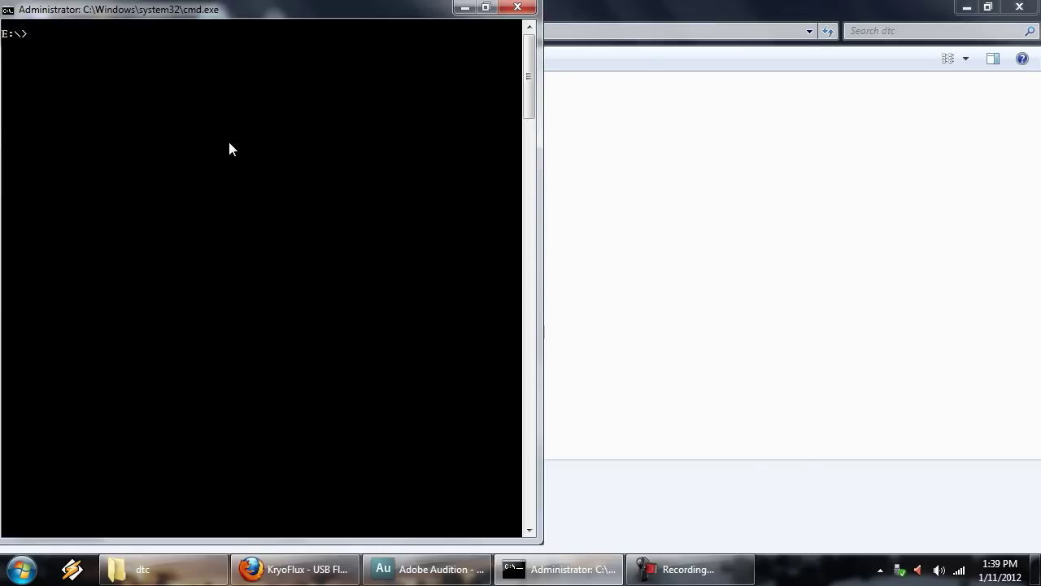
text(x)
key(BackSpace)
key(BackSpace)
key(BackSpace)
text(cd\kf\dtc)
key(Return)
text(dir)
key(Return)
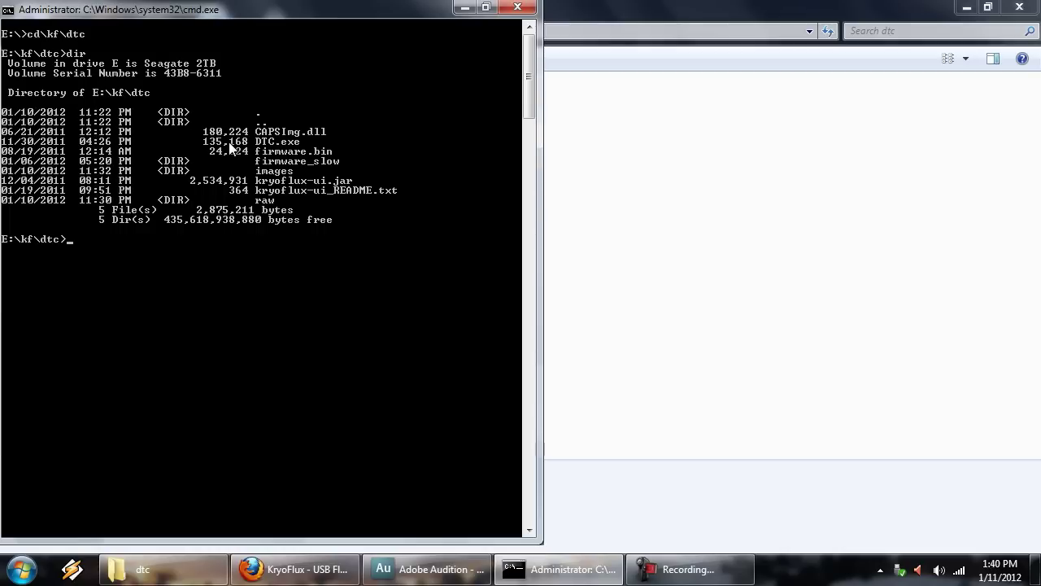
Display the help of the dtc command with -h and review its options and supported image types
text(dtc -h)
key(Return)
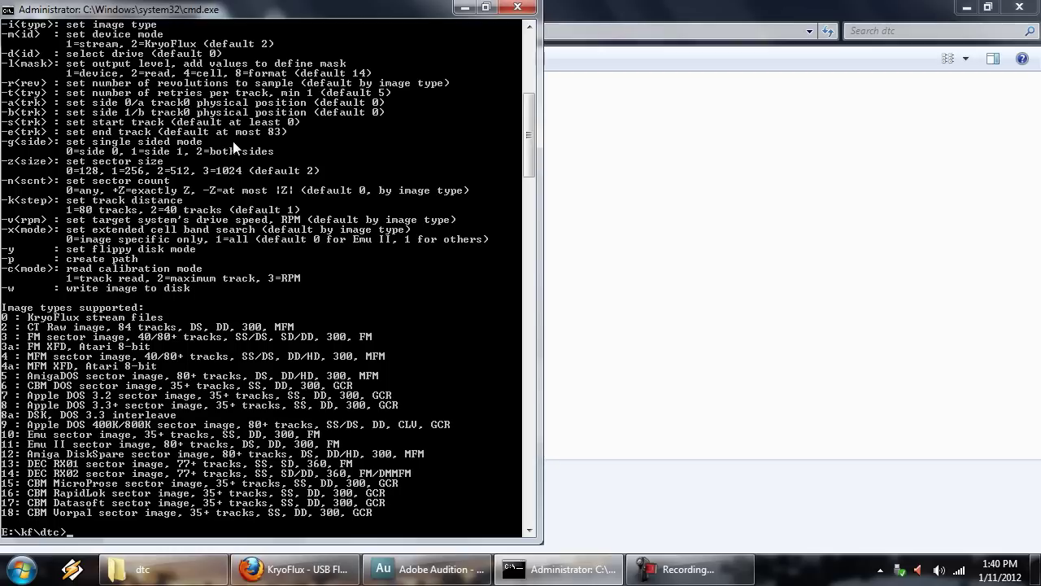
drag(531, 122, 530, 118)
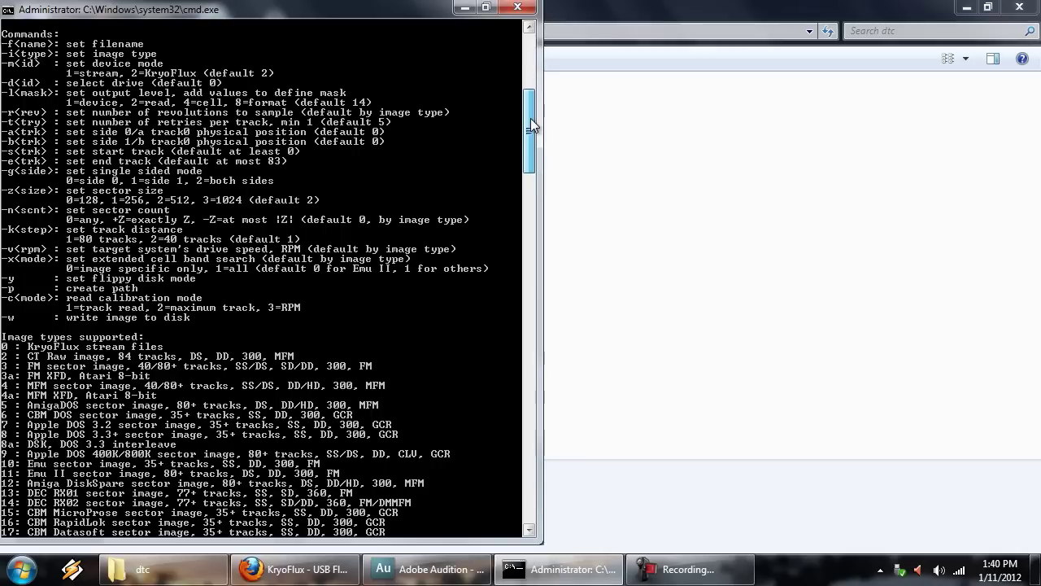
drag(531, 118, 529, 119)
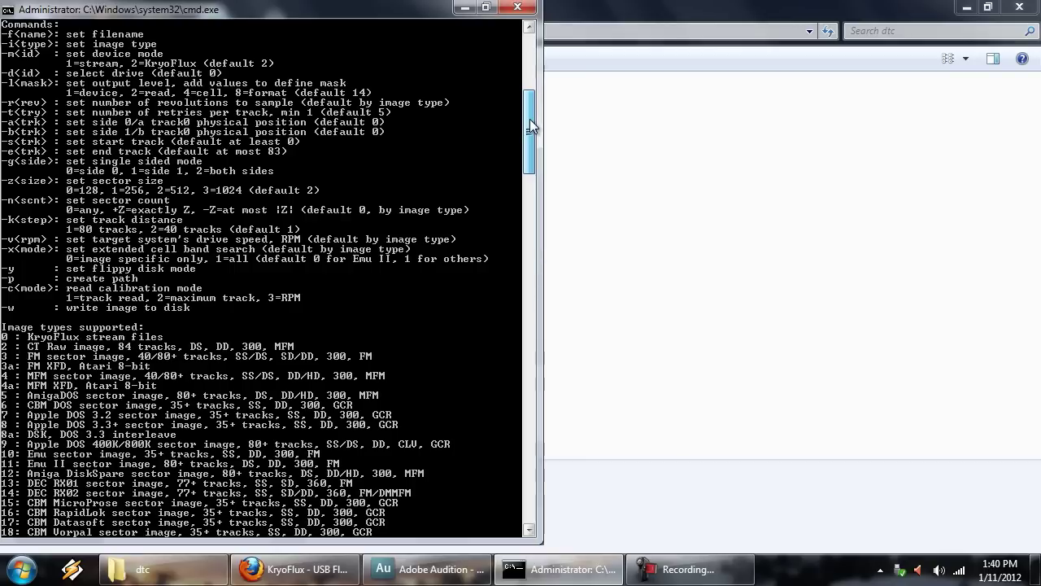
drag(529, 119, 530, 124)
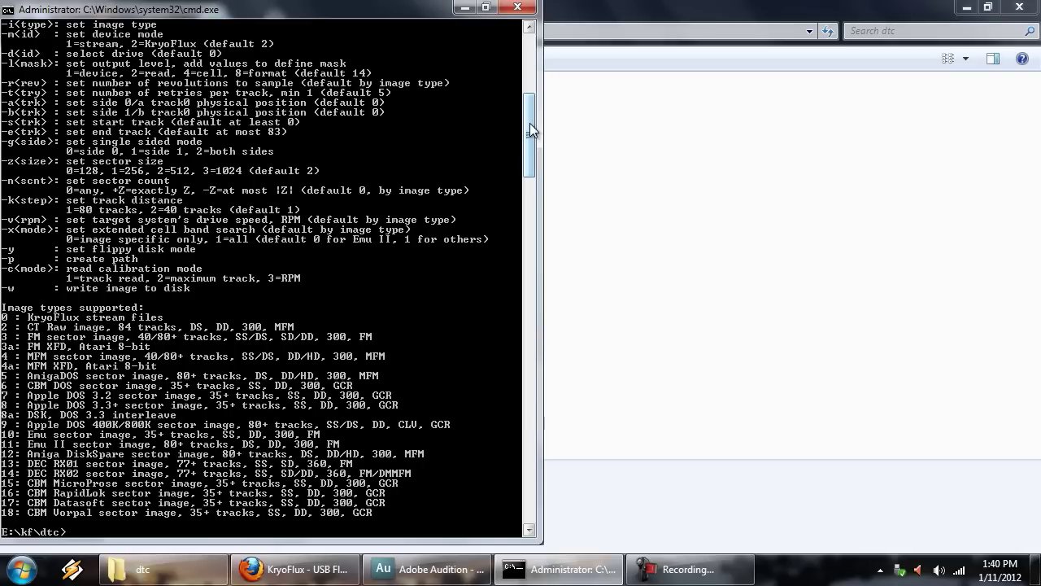
drag(530, 132, 531, 139)
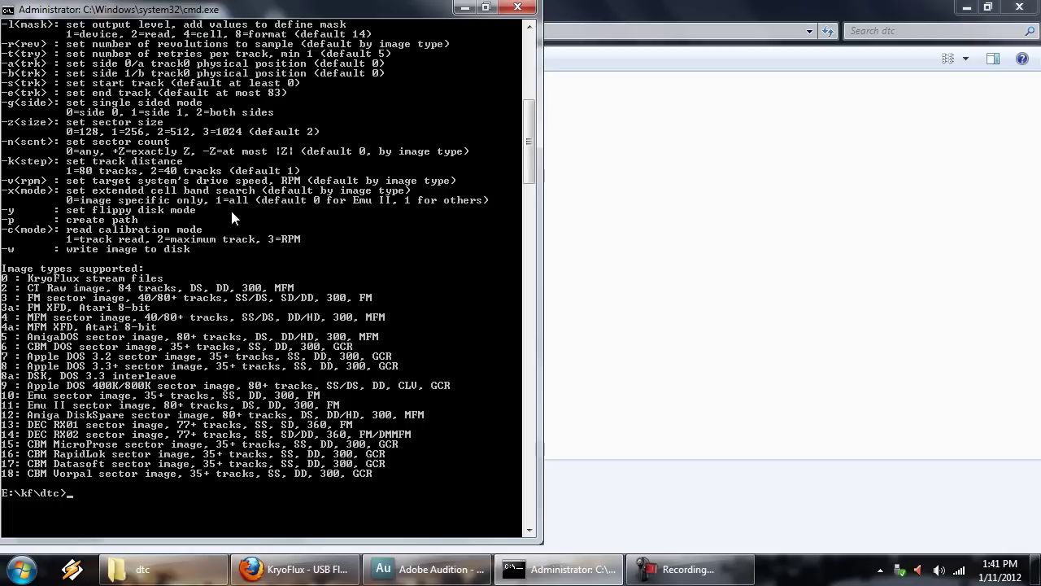
Paste the command dtc -f"disk1" -i0 -i2 -fe:\kf\dtc\images\disk1.img -k2 -i4 -t20 at the prompt without running it
right_click(244, 262)
click(280, 307)
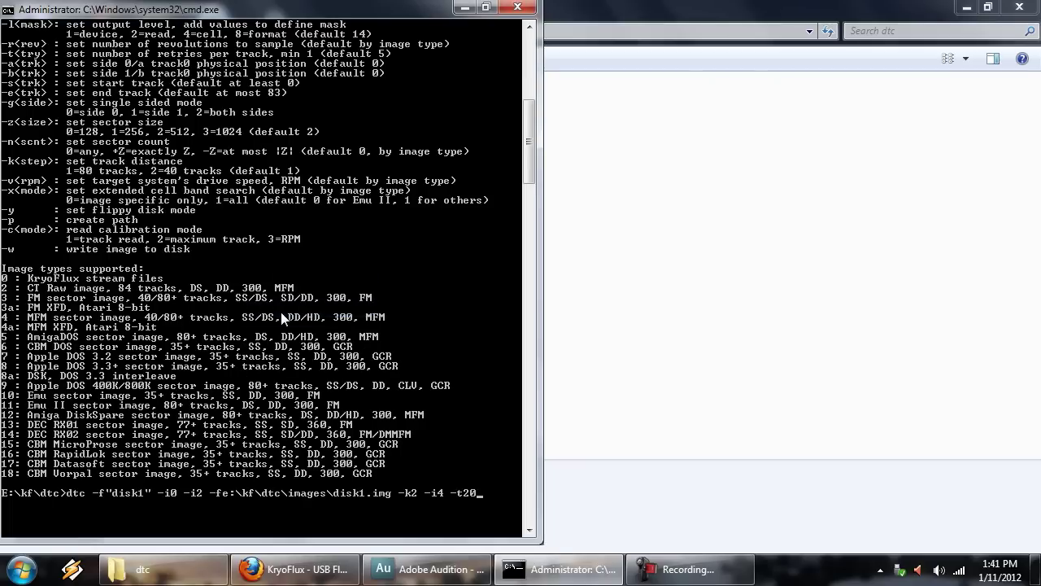
drag(524, 156, 525, 176)
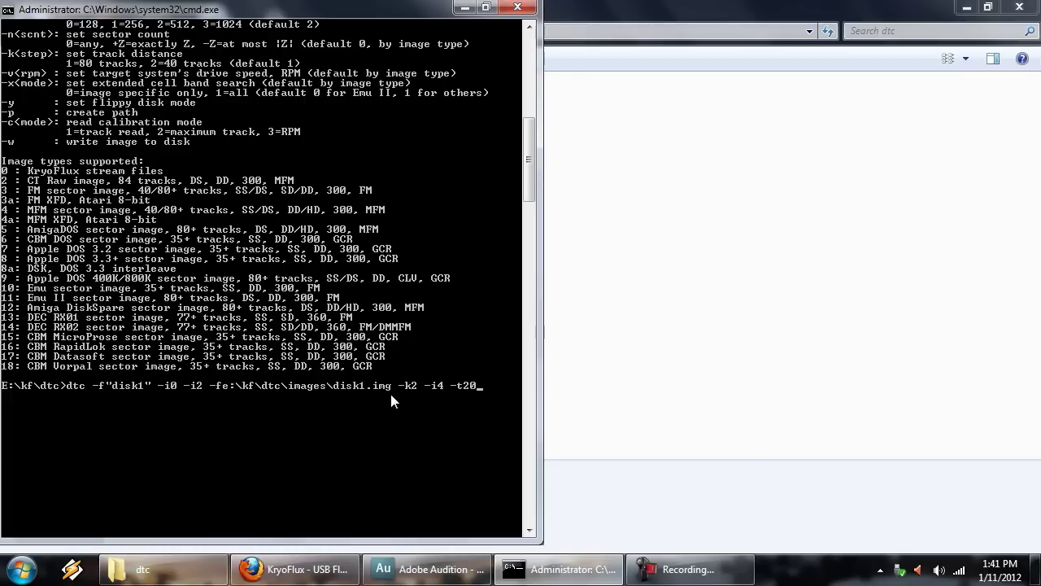
scroll(429, 446, up, 2)
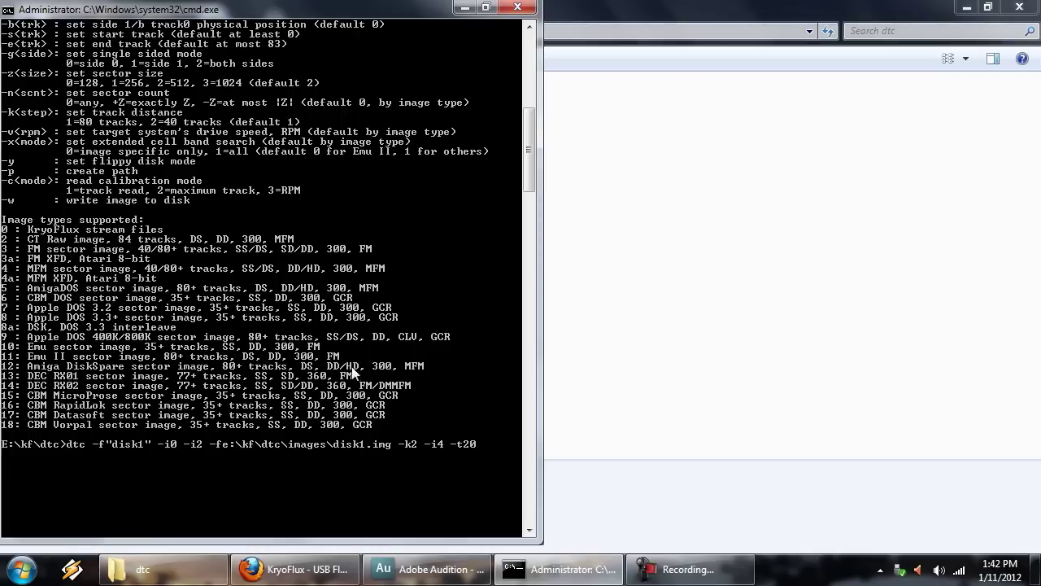
Minimize the Command Prompt, launch kryoflux-ui.jar from the dtc folder and move the KryoFlux window nearer the screen's middle
click(465, 7)
click(316, 188)
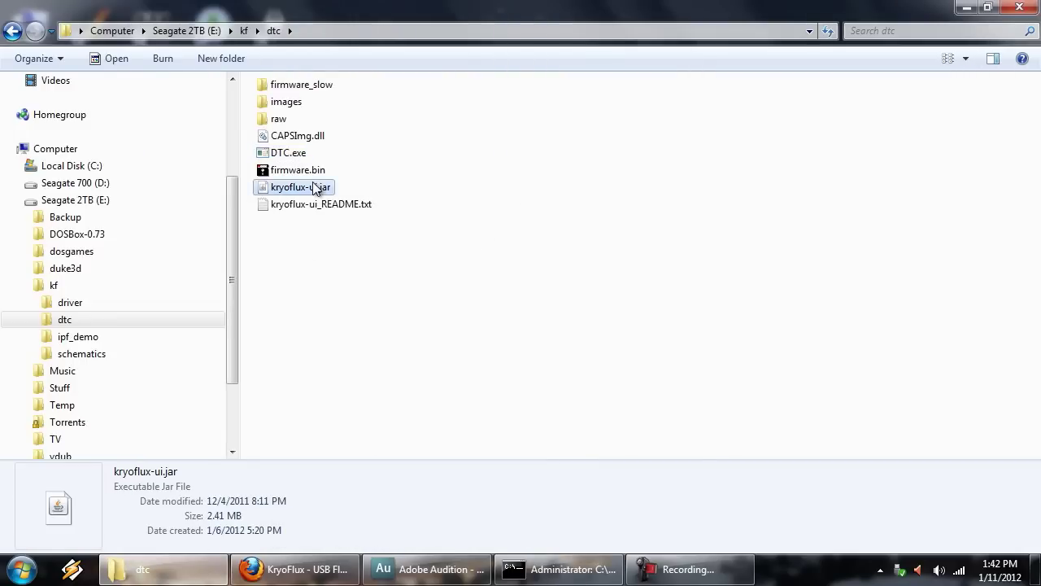
double_click(315, 187)
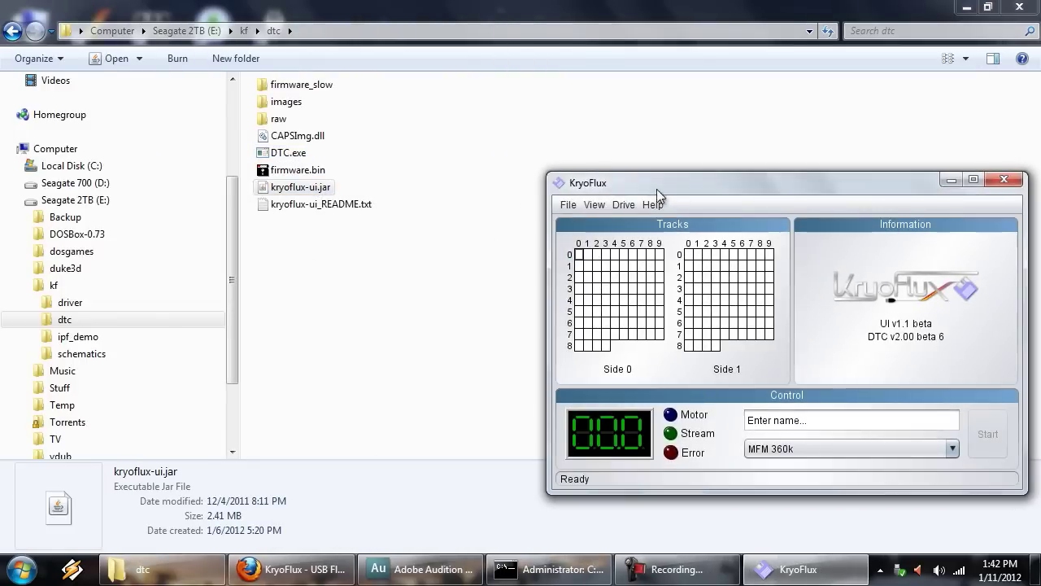
drag(686, 187, 444, 113)
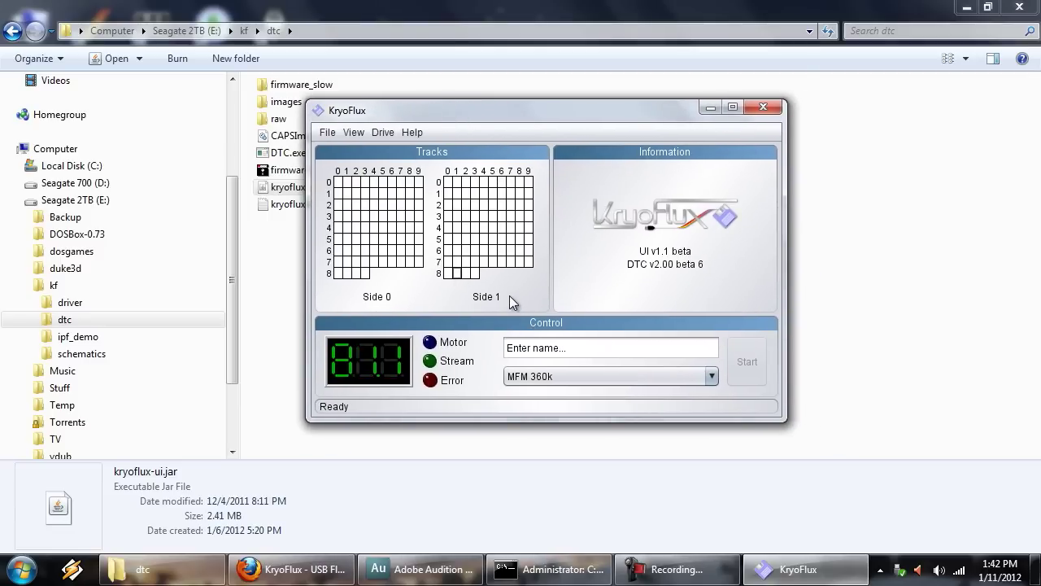
Look through the available output image formats from the first entry to the MFM profiles
click(596, 374)
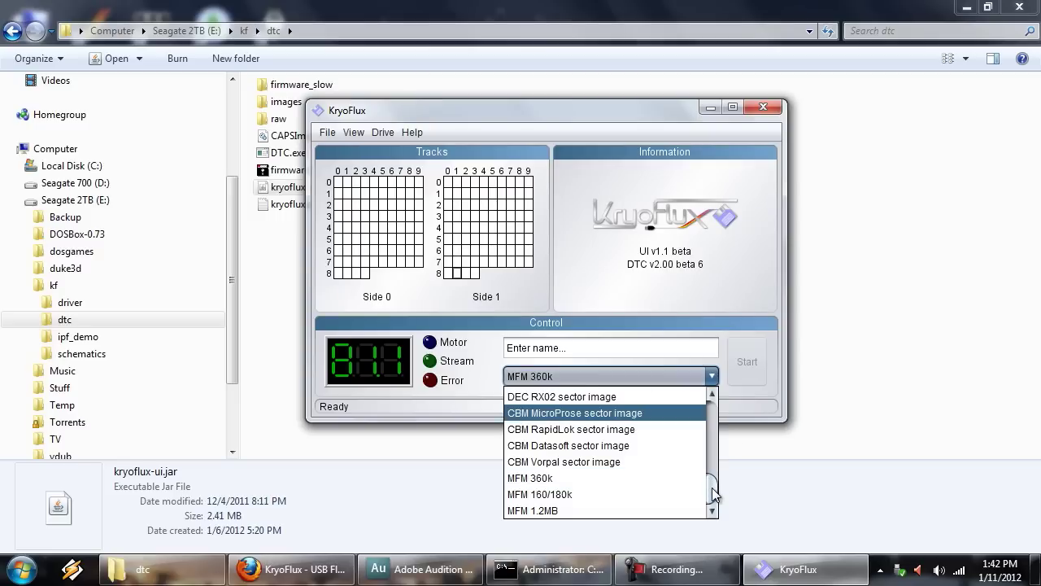
drag(712, 488, 718, 407)
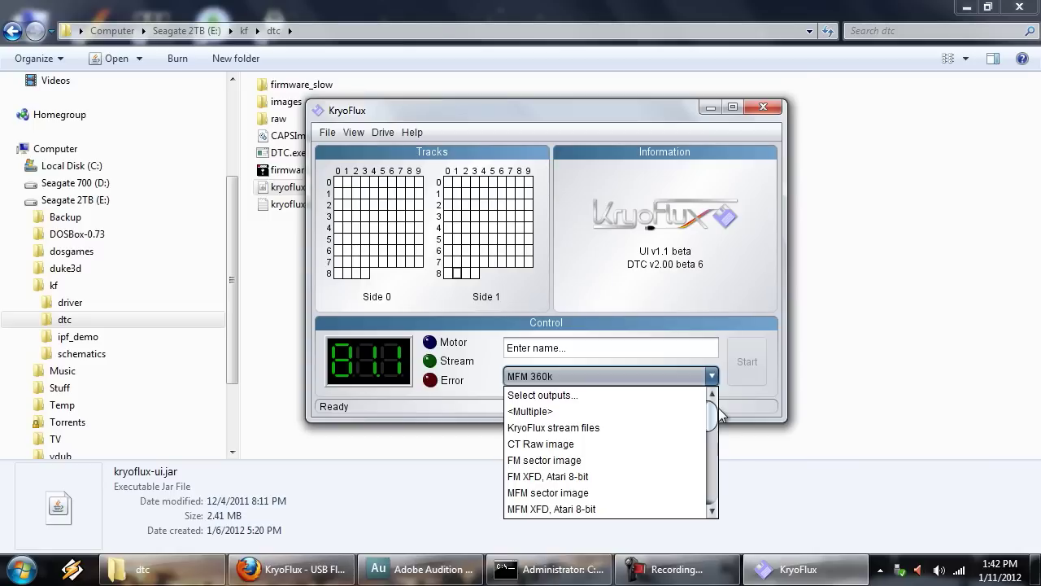
drag(715, 412, 720, 499)
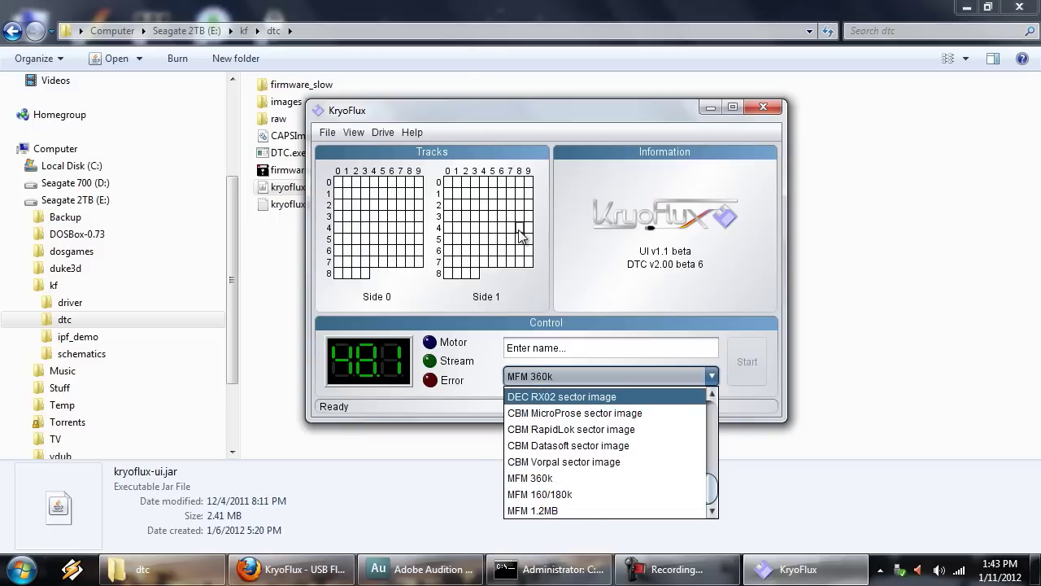
click(411, 166)
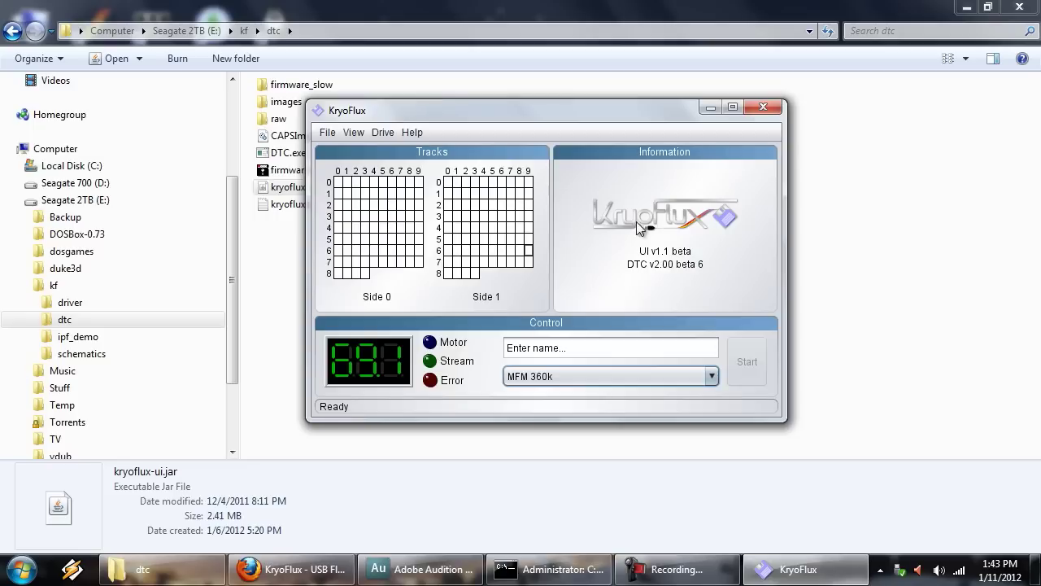
Open the KryoFlux settings and look through the list of image profiles
click(327, 132)
click(338, 149)
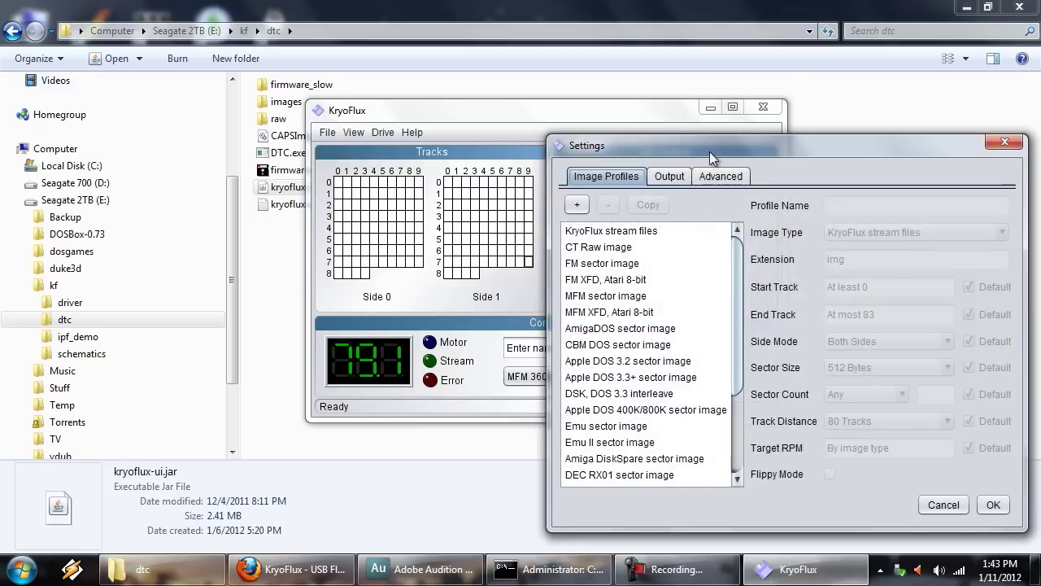
drag(690, 145, 484, 76)
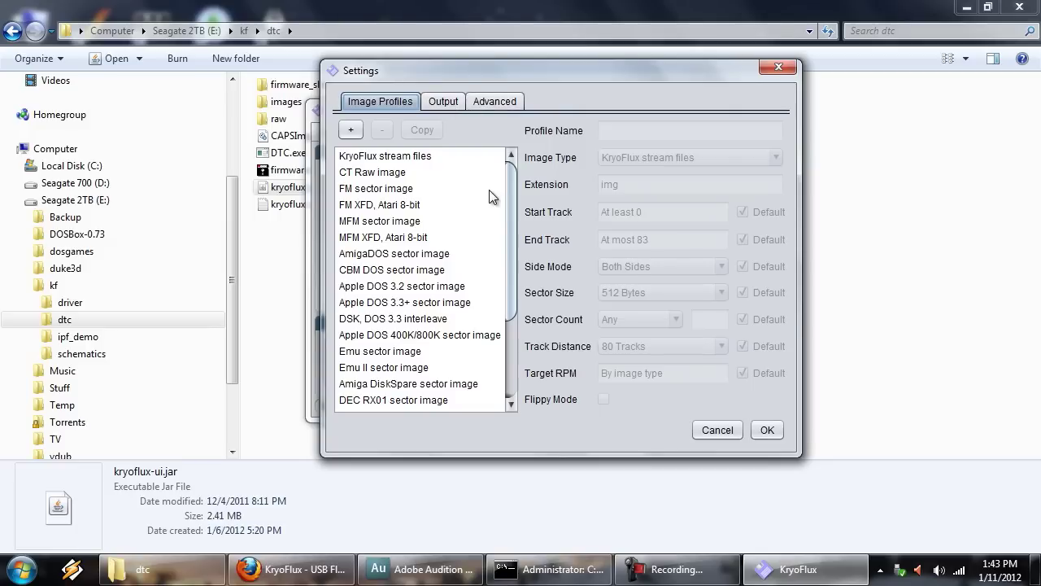
scroll(490, 199, down, 3)
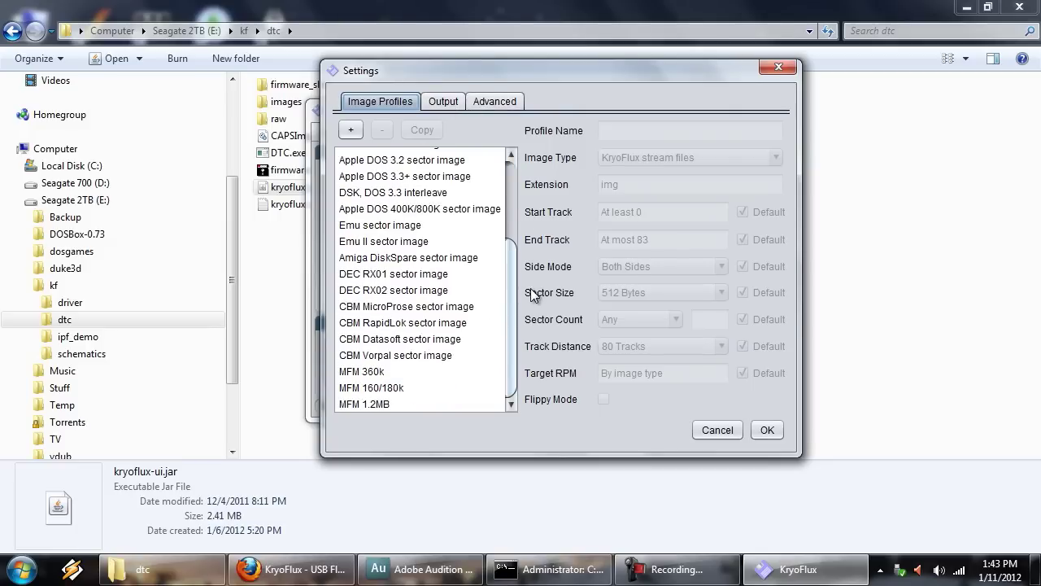
scroll(500, 244, up, 3)
Review the output path and the advanced retry settings, and close the settings dialog
click(444, 101)
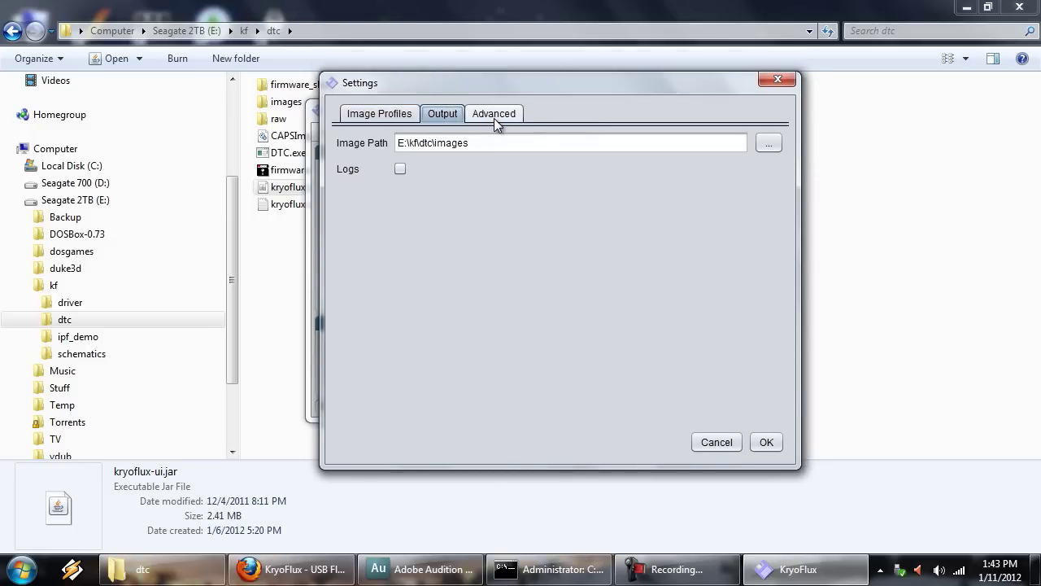
click(494, 114)
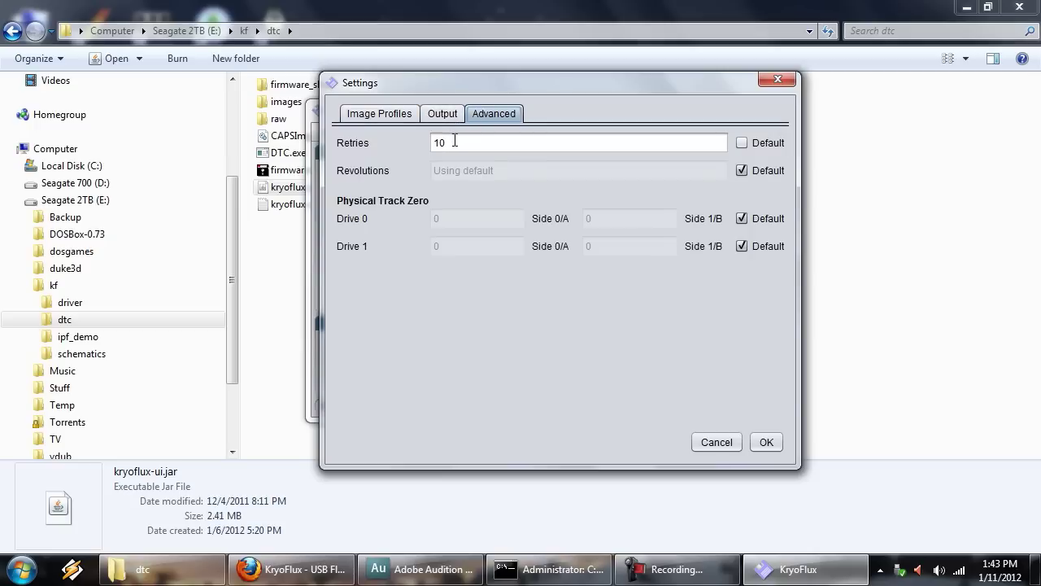
click(443, 113)
click(398, 112)
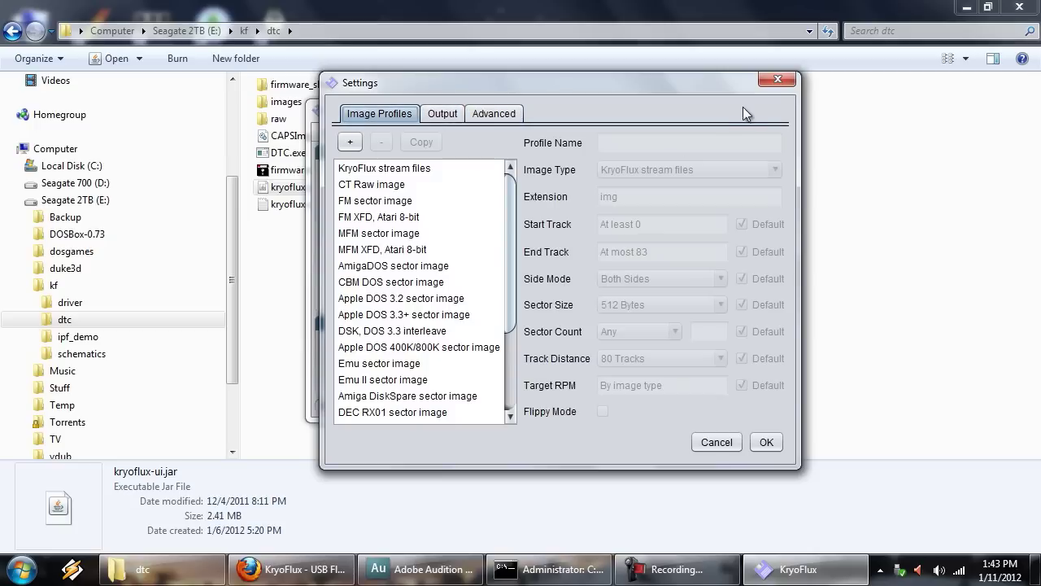
click(777, 79)
click(353, 131)
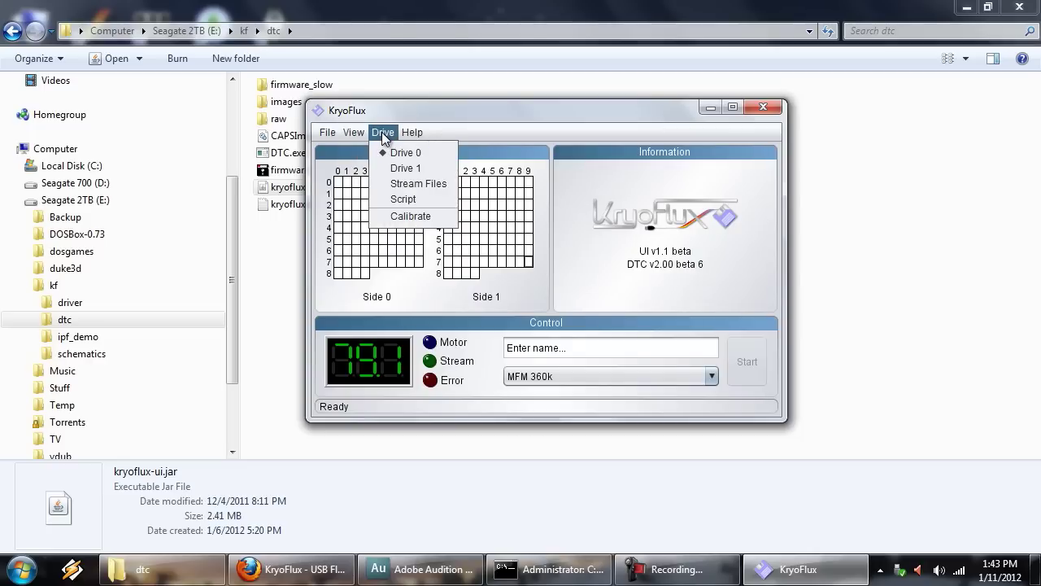
mouse_move(412, 132)
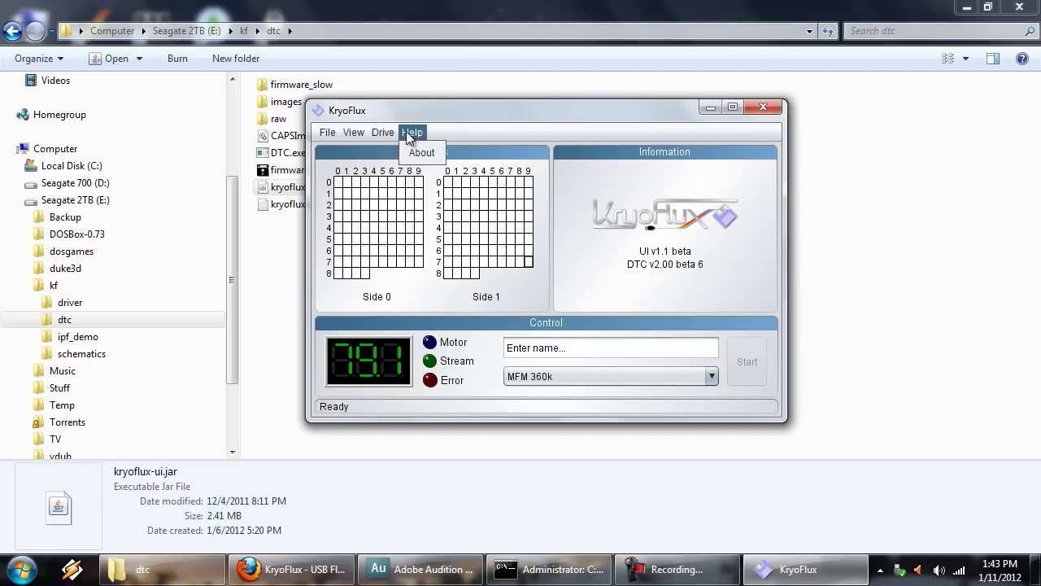
click(384, 132)
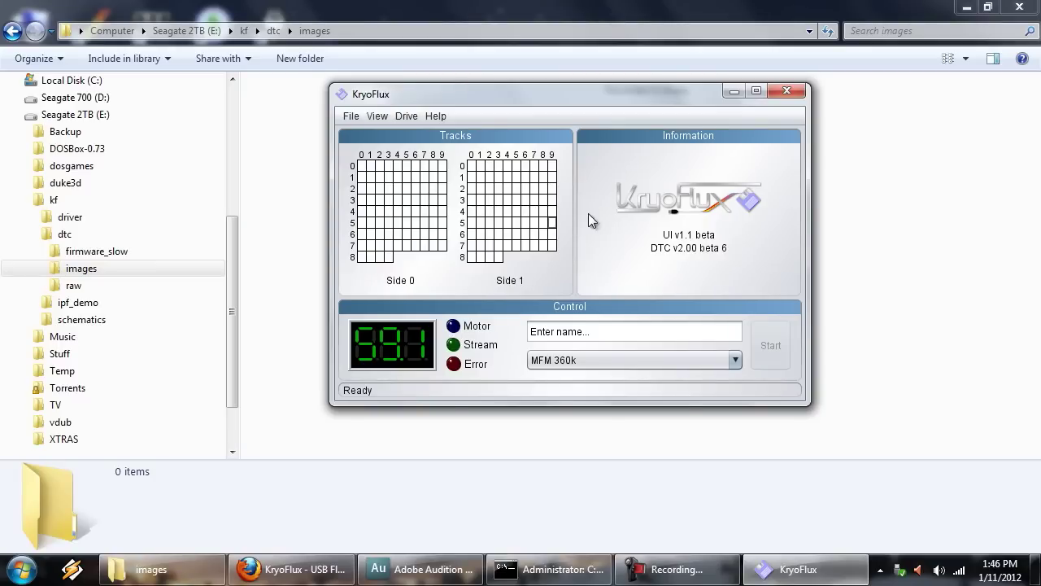
Name the disk image DT Disk1 and start reading the floppy with the MFM 360k output format
click(611, 329)
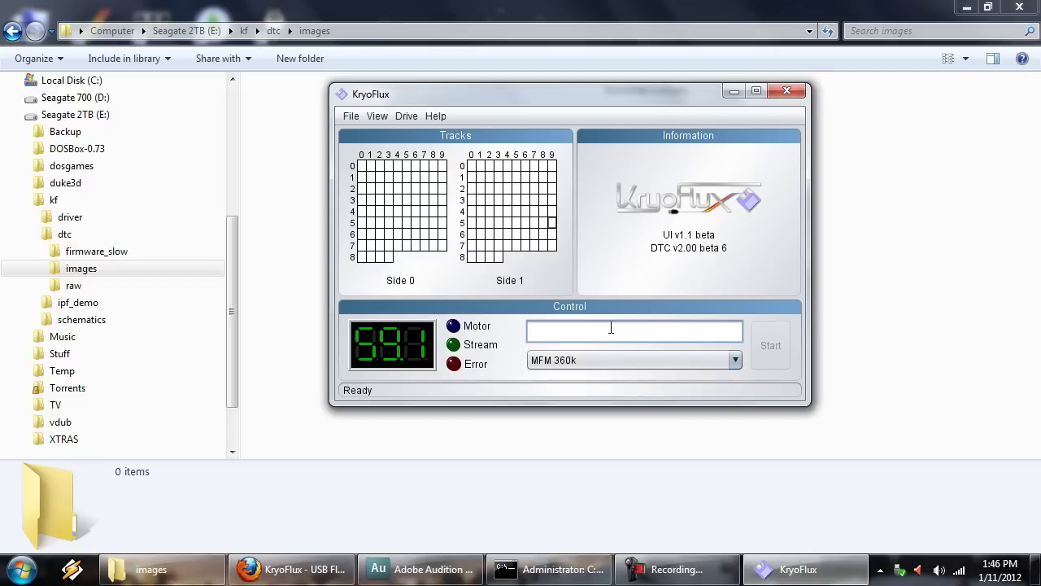
text(DT Disk1)
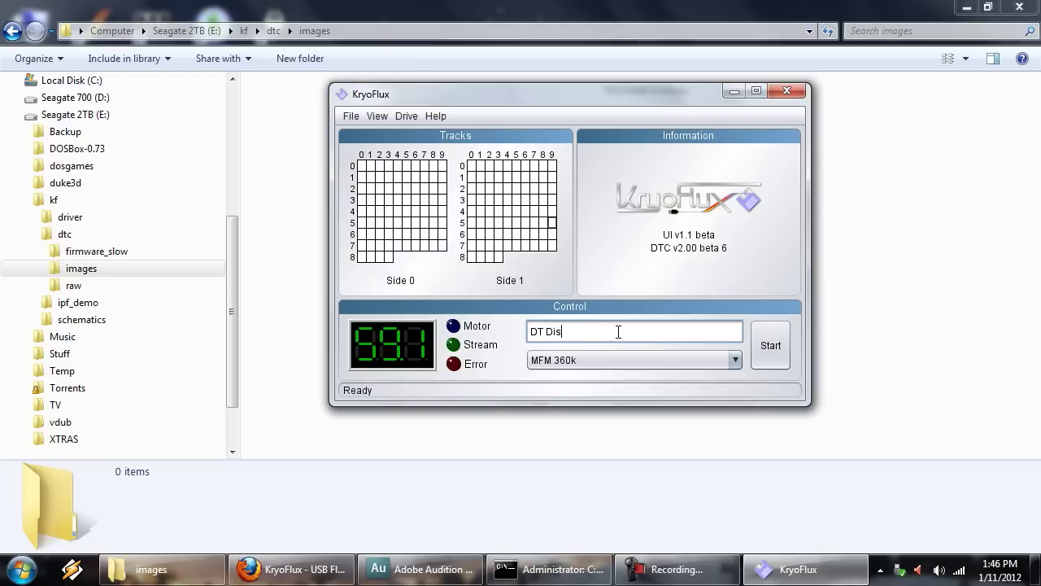
click(771, 358)
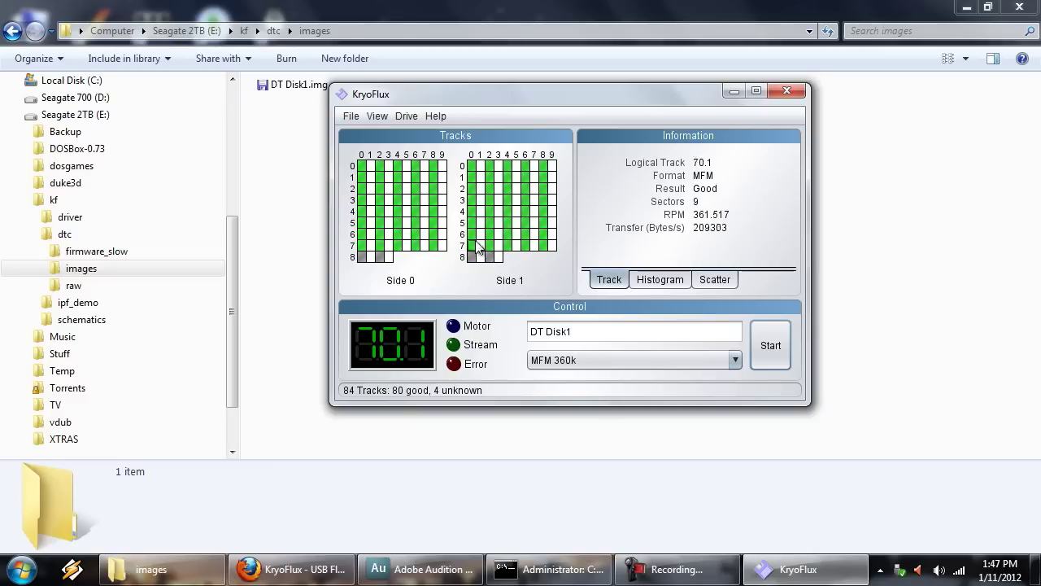
Open DT Disk1.img in WinImage to view the files it contains, and close WinImage
click(264, 114)
double_click(285, 87)
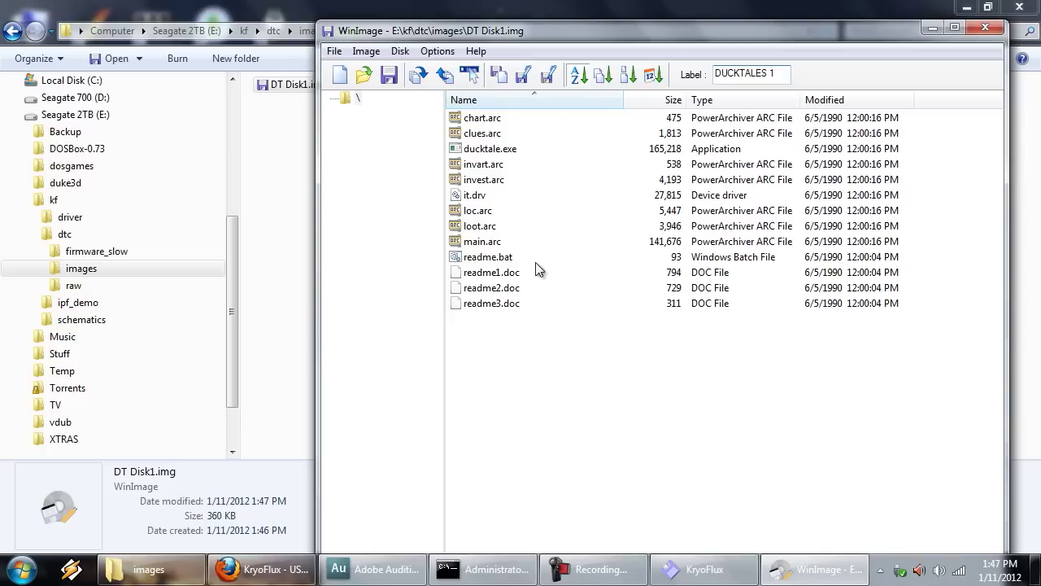
click(986, 29)
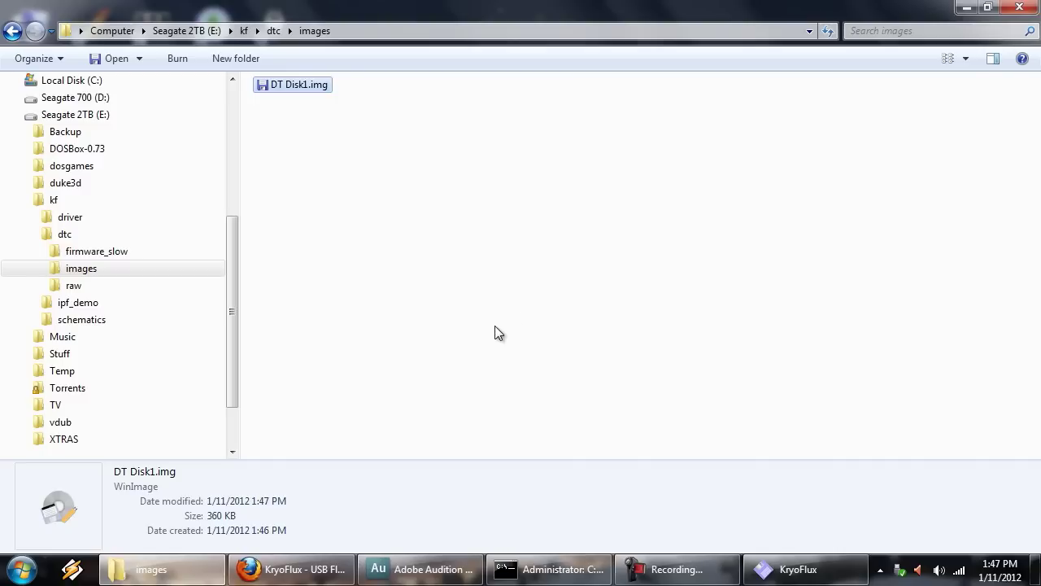
Open the raw folder and look through the galaxian raw track files down to the last one
click(186, 285)
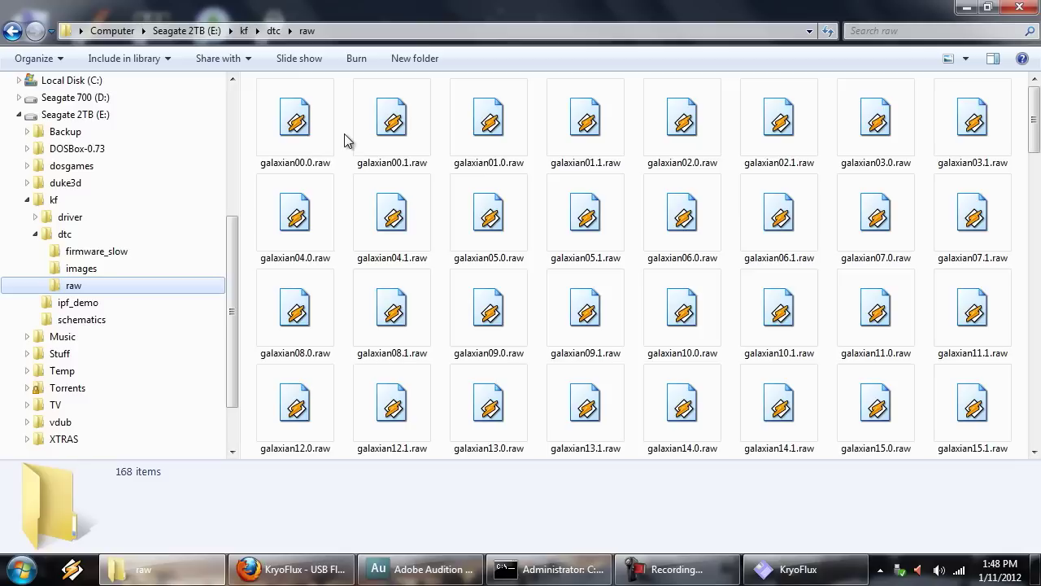
click(314, 138)
click(491, 213)
click(404, 148)
click(488, 142)
click(593, 140)
click(687, 151)
click(707, 213)
click(798, 237)
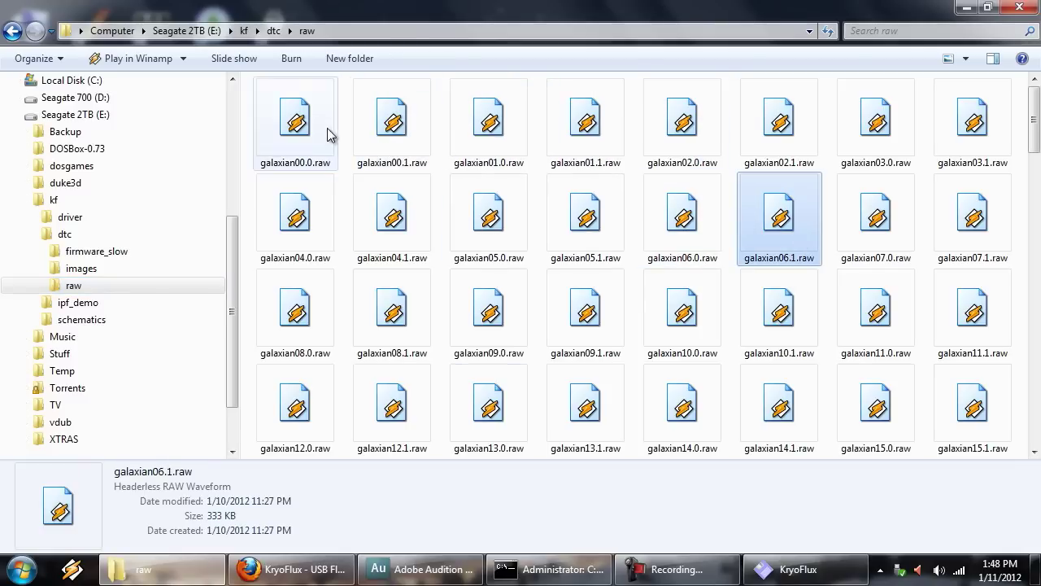
drag(1034, 114, 1035, 460)
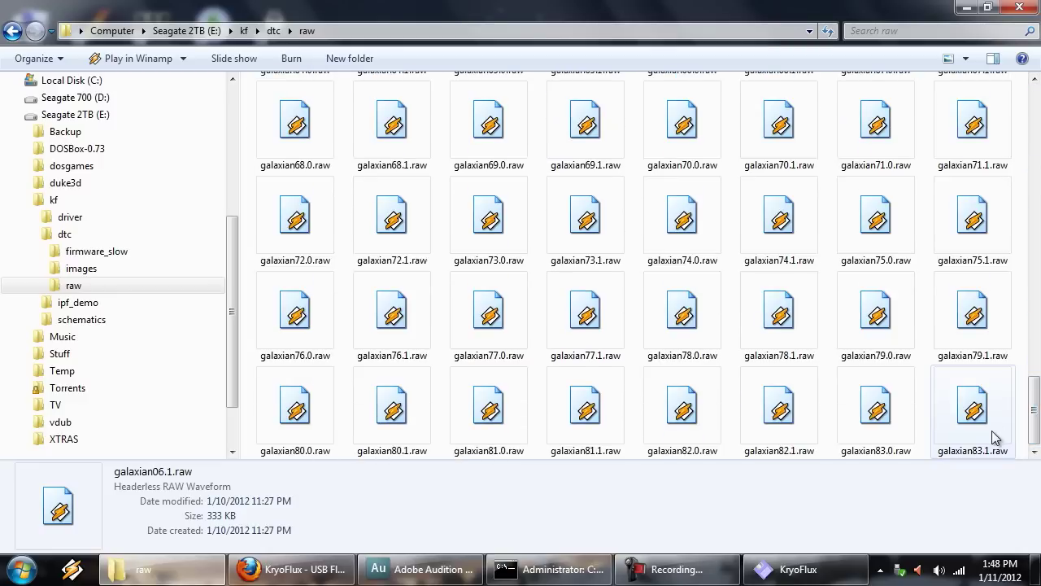
Select all the galaxian raw files to check their combined size, clear the selection, and return to the first files
click(578, 228)
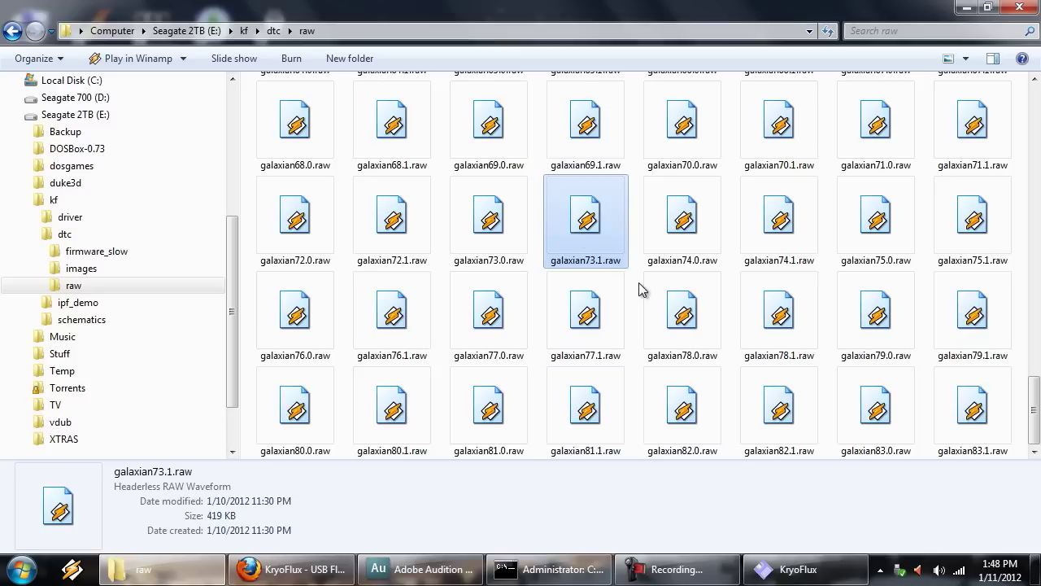
key(ctrl+a)
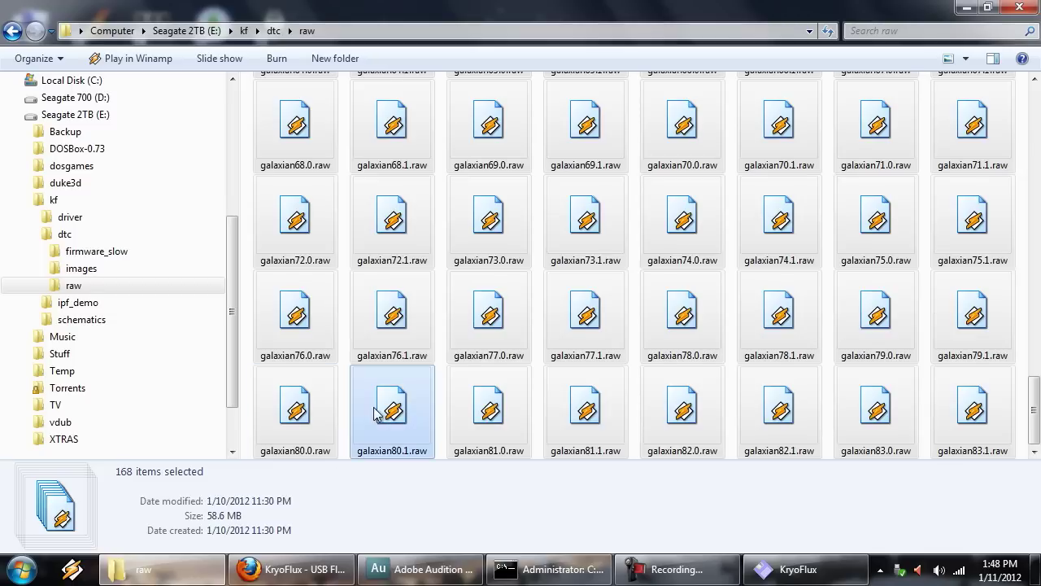
click(395, 231)
click(582, 215)
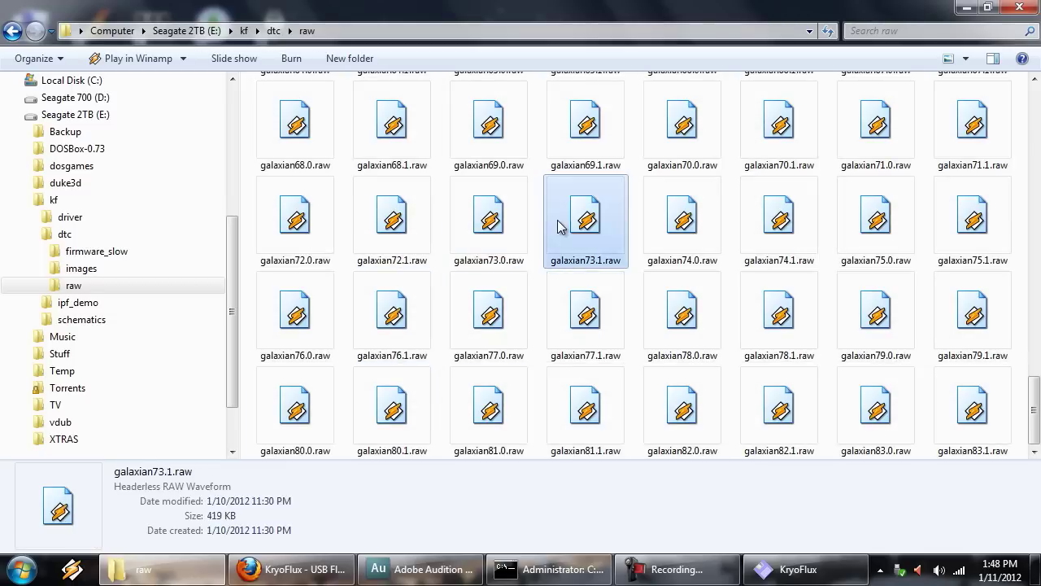
click(547, 168)
scroll(1033, 390, up, 3)
scroll(867, 425, up, 13)
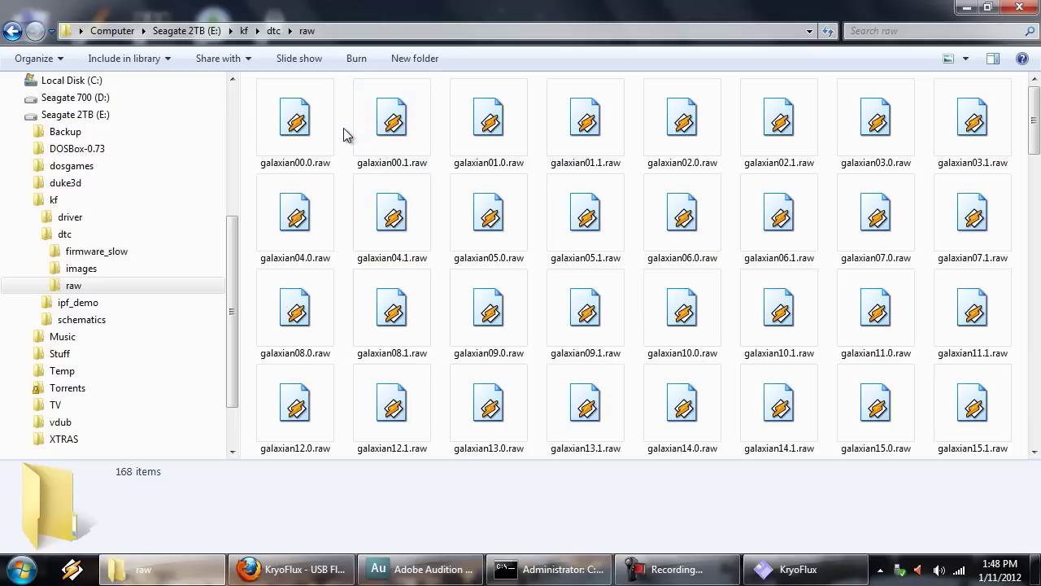
Check the file details of galaxian00.0.raw, galaxian00.1.raw and galaxian01.0.raw one by one
click(302, 130)
click(394, 135)
click(484, 137)
click(321, 146)
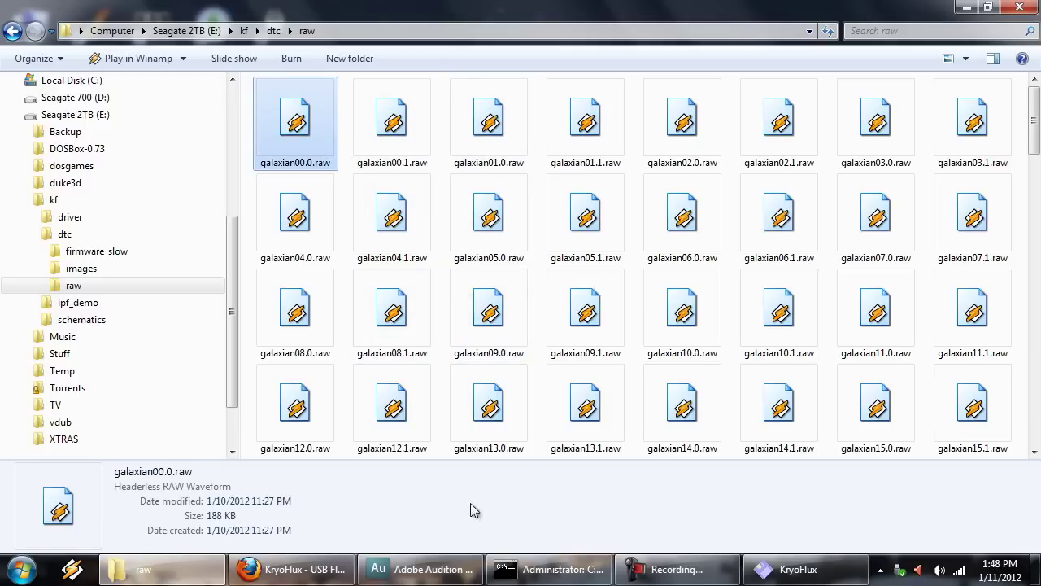
Switch to the Command Prompt and run dtc -f"disk1" -i0 -i2 -fe:\kf\dtc\images\disk1.img -k2 -i4 -t20
click(546, 569)
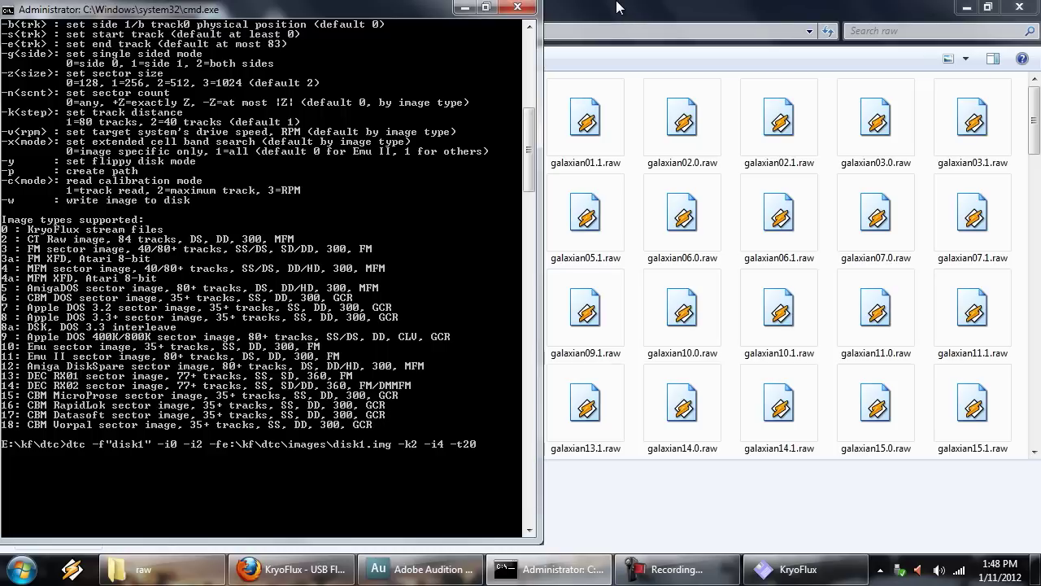
click(616, 6)
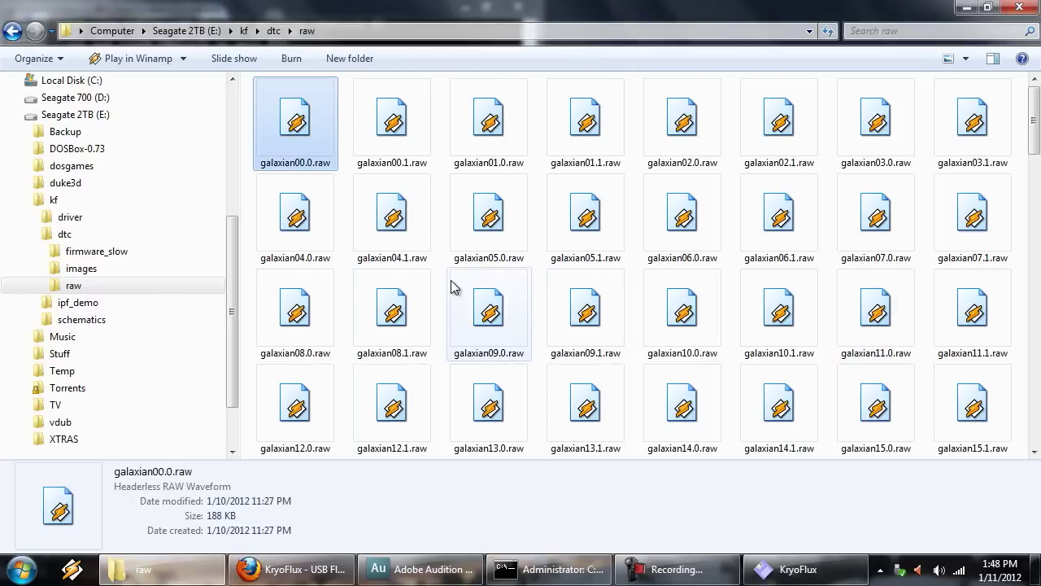
click(538, 569)
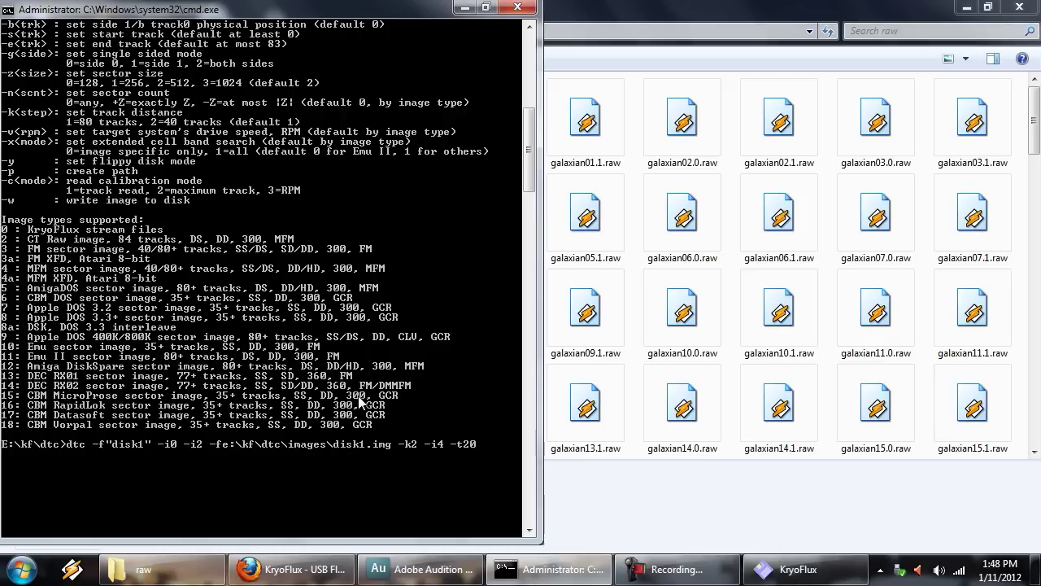
key(Return)
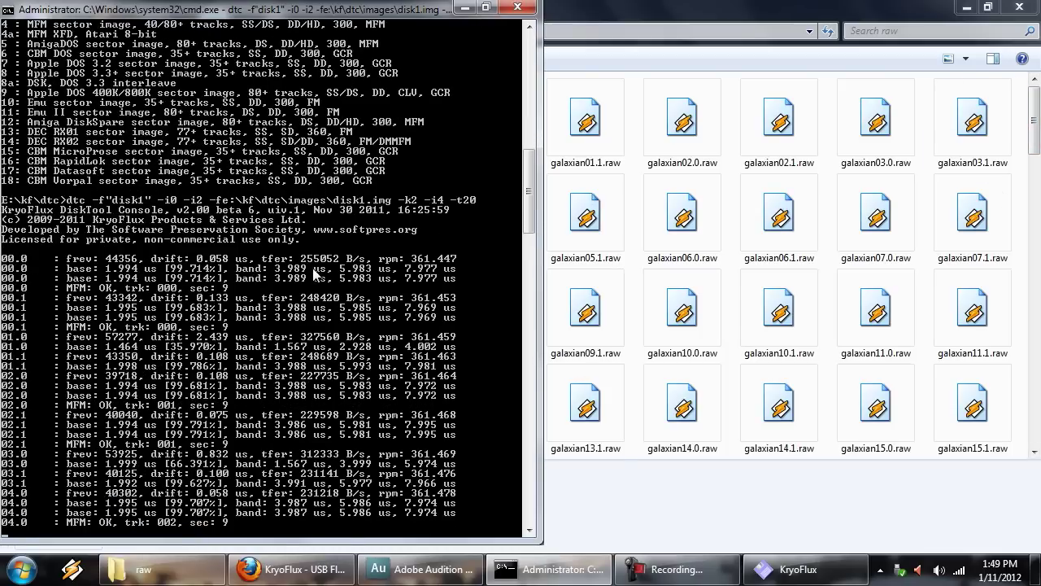
Switch to Windows Explorer, open the dtc folder, and check the details of the first disk1 raw track files
drag(1034, 114, 1038, 399)
key(Home)
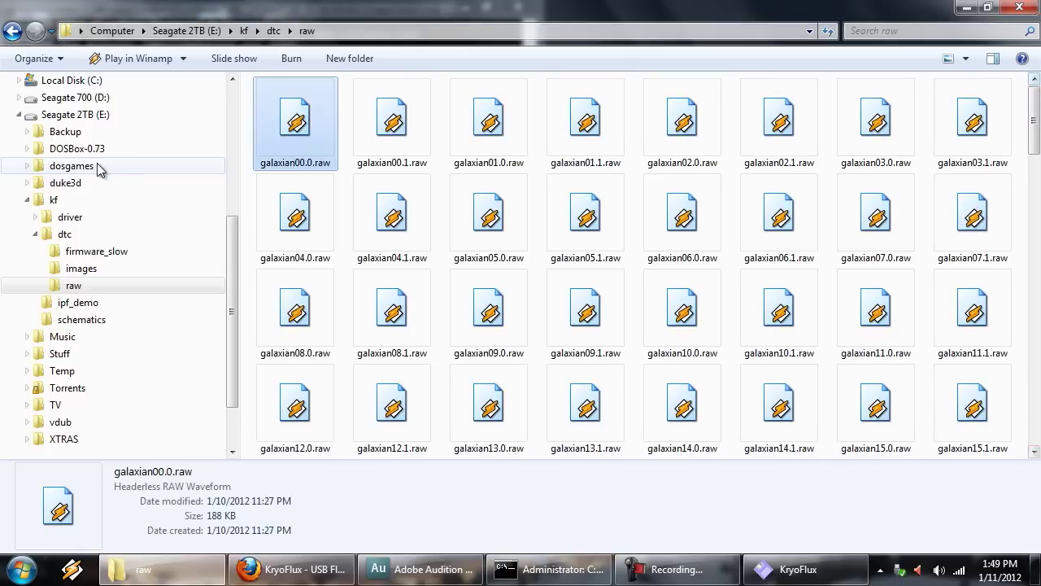
click(112, 266)
click(112, 239)
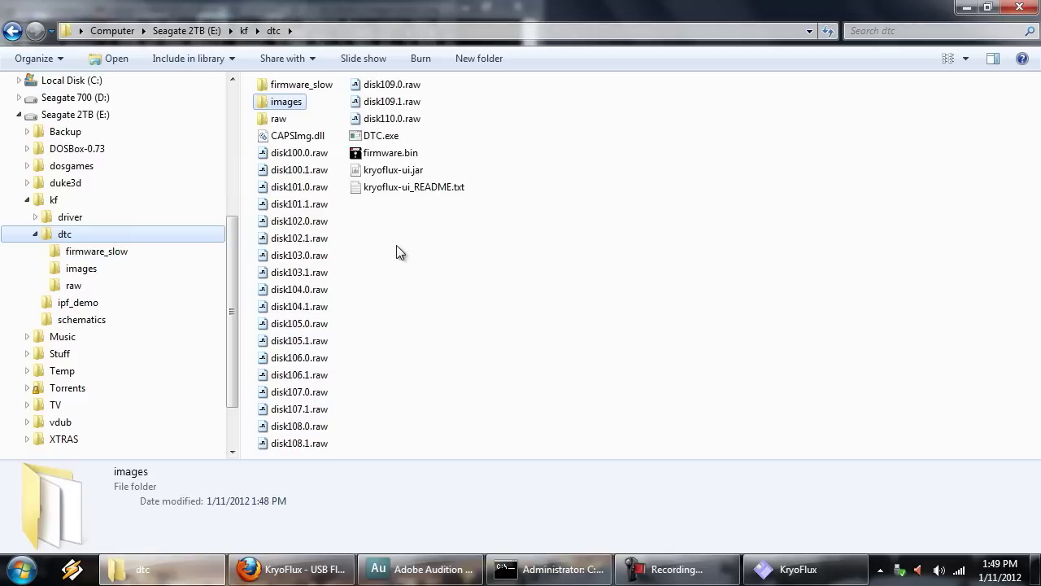
click(298, 154)
click(298, 171)
click(298, 188)
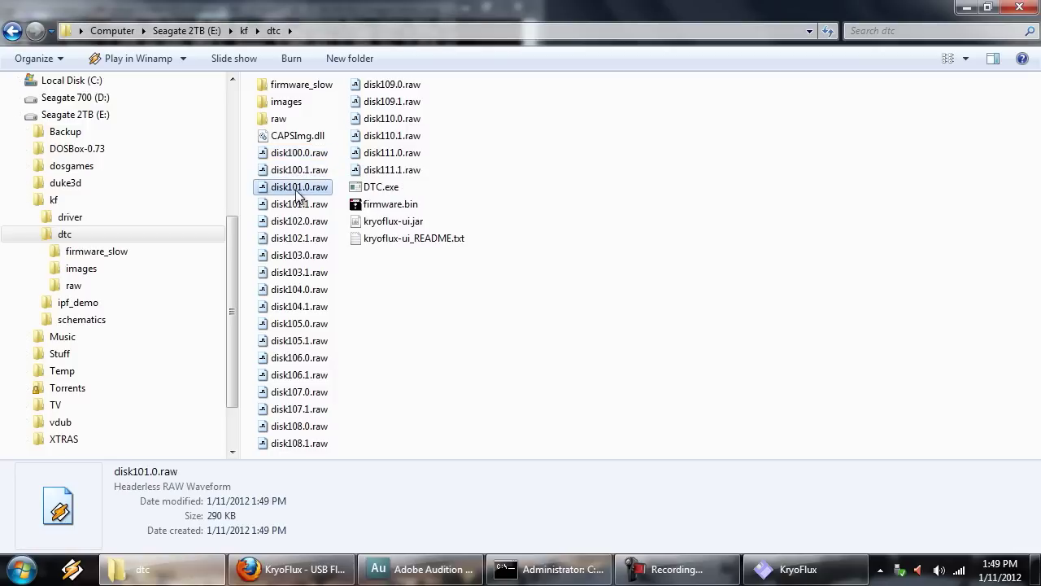
Open the images folder and check the file details of disk1.img
double_click(294, 104)
click(290, 86)
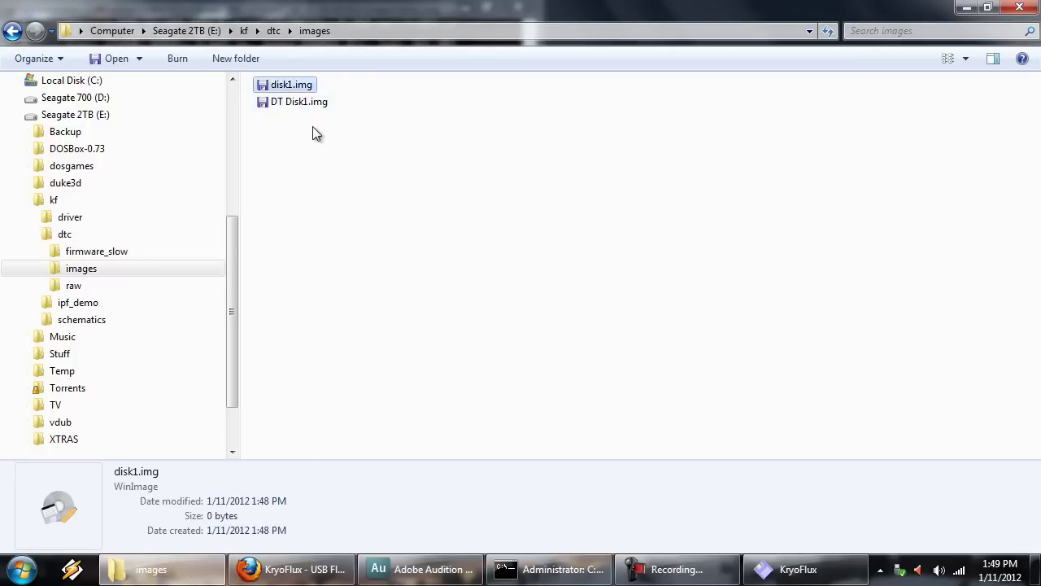
click(317, 136)
Check the dtc output in the Command Prompt, compare the contents of disk1.img and DT Disk1.img in WinImage, and close both images
click(561, 570)
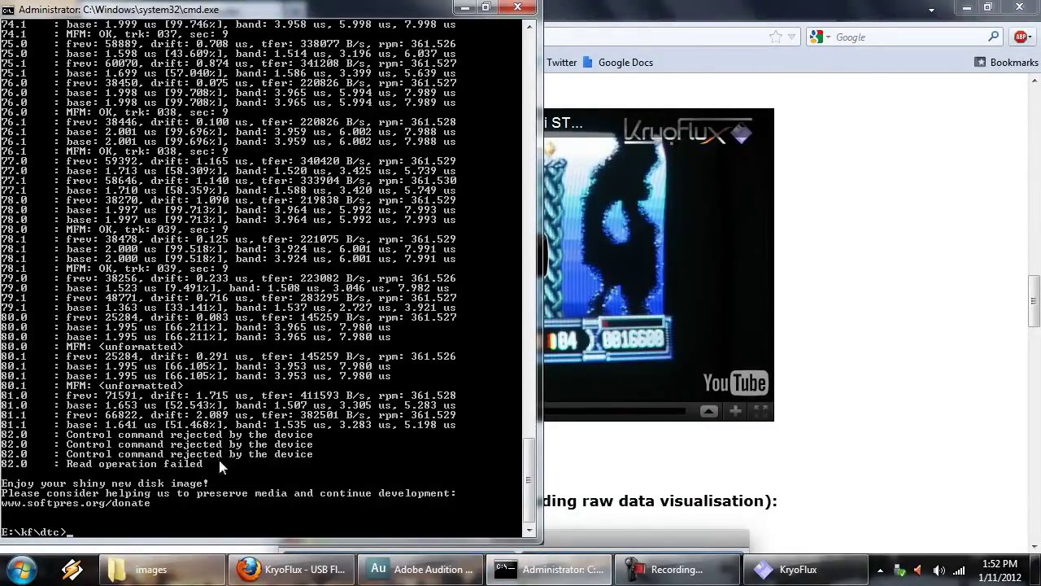
click(205, 579)
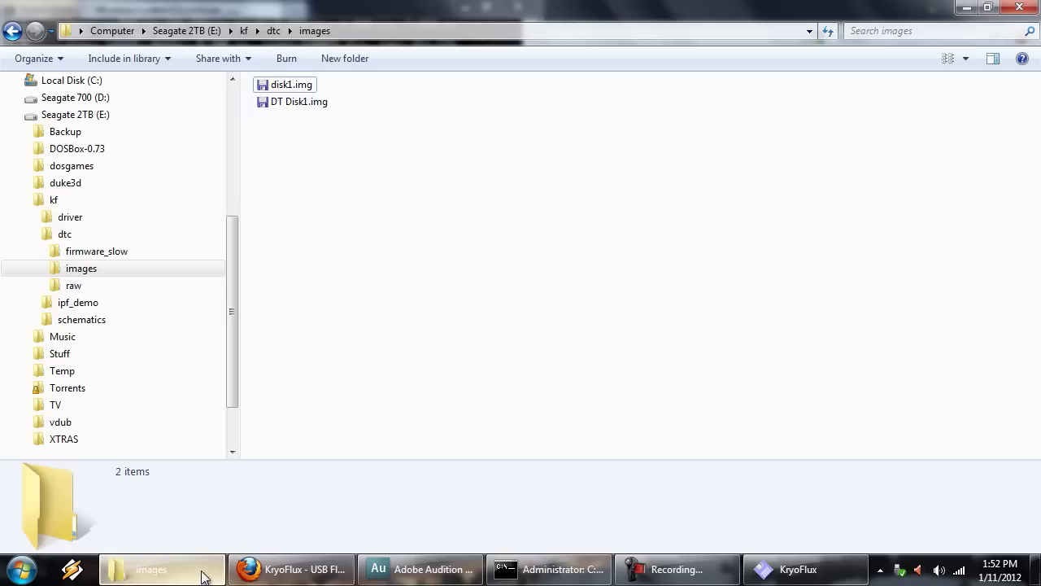
click(309, 85)
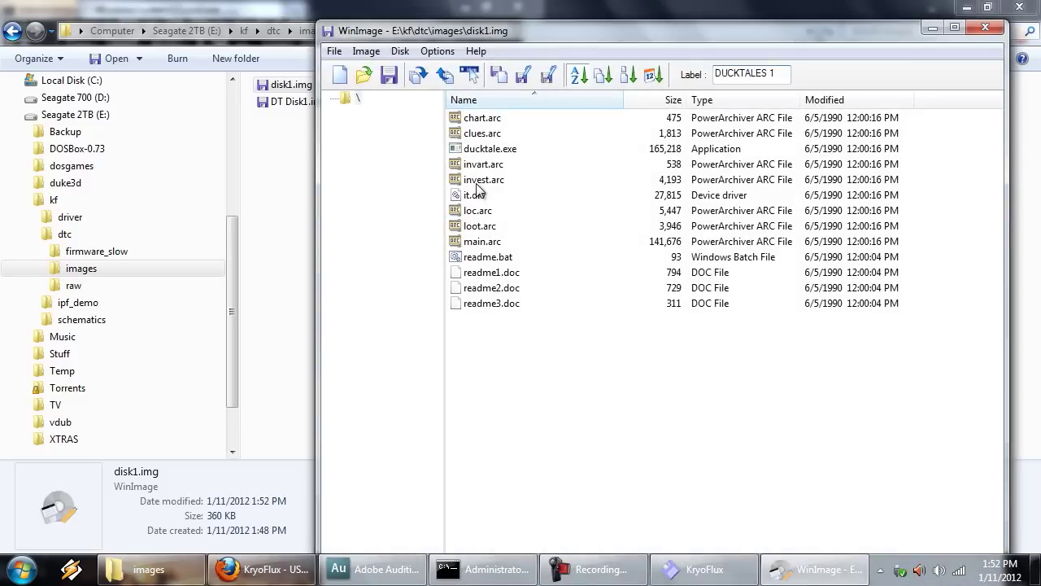
double_click(290, 104)
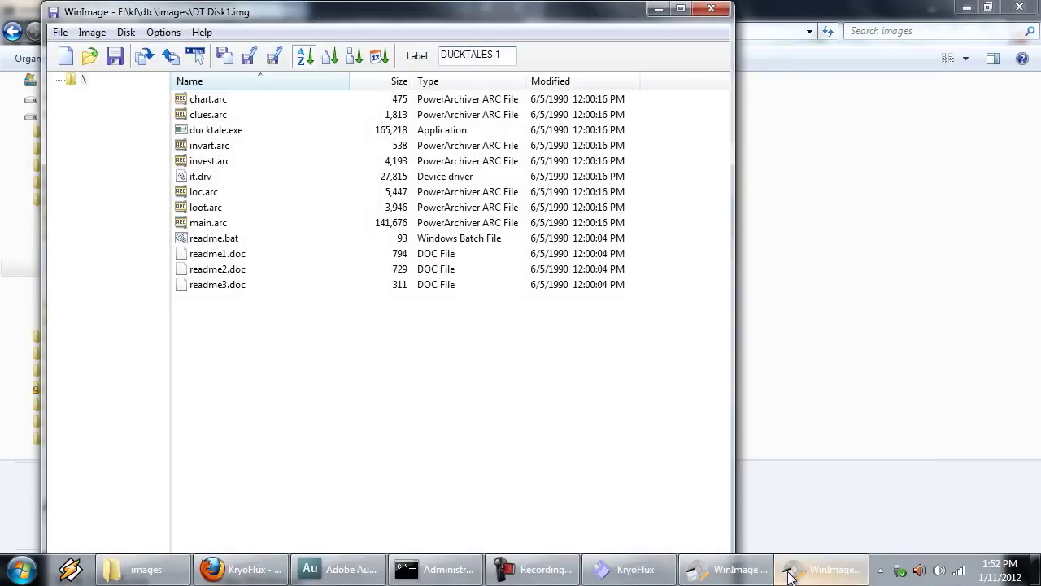
click(821, 570)
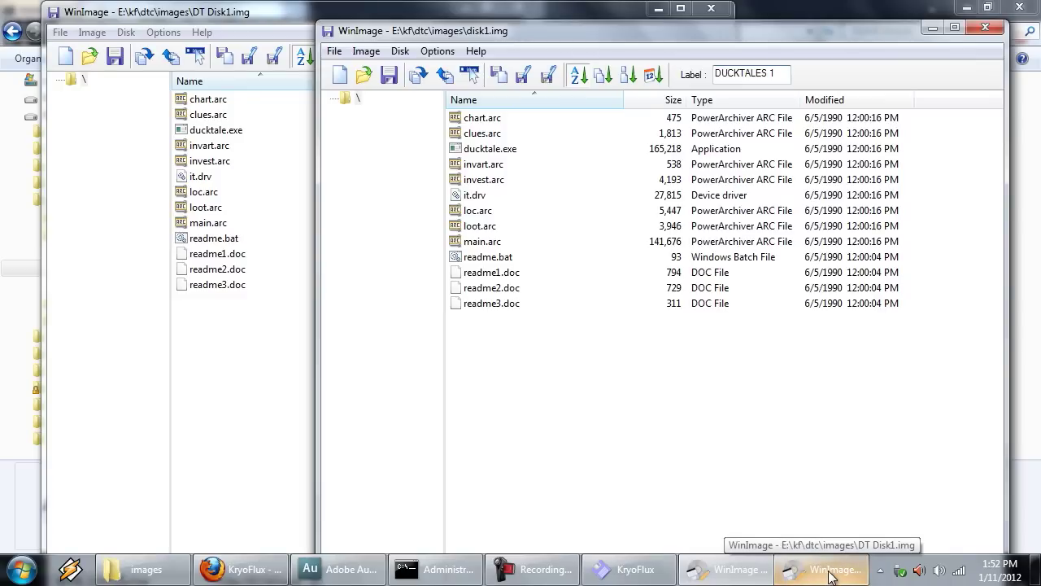
click(987, 31)
click(711, 8)
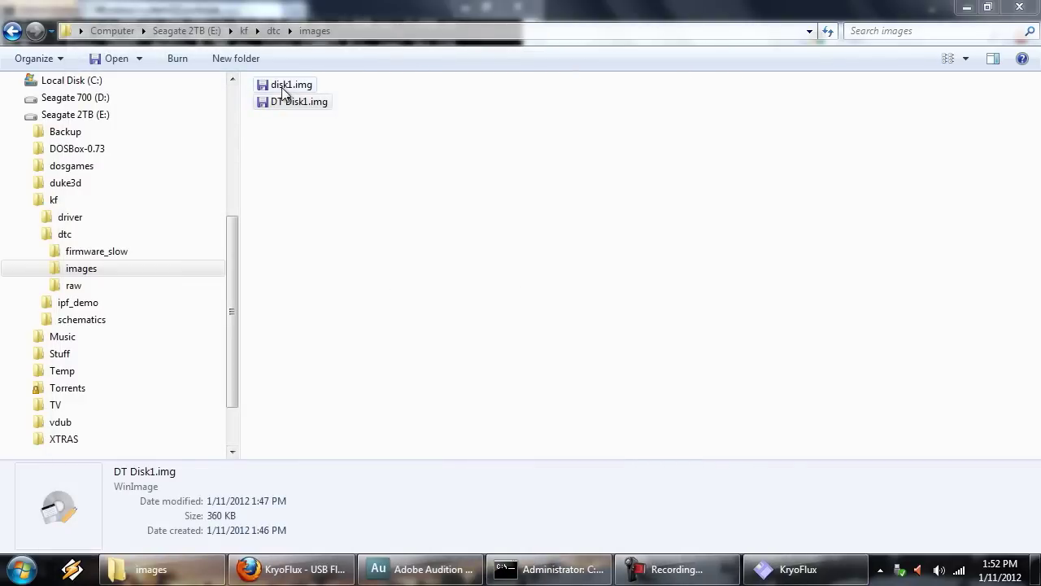
Compare the file details of disk1.img and DT Disk1.img in the images folder
click(284, 86)
click(282, 100)
click(282, 87)
click(393, 138)
Return to the dtc folder and select the raw track files from disk100.0.raw through disk182.0.raw
key(BackSpace)
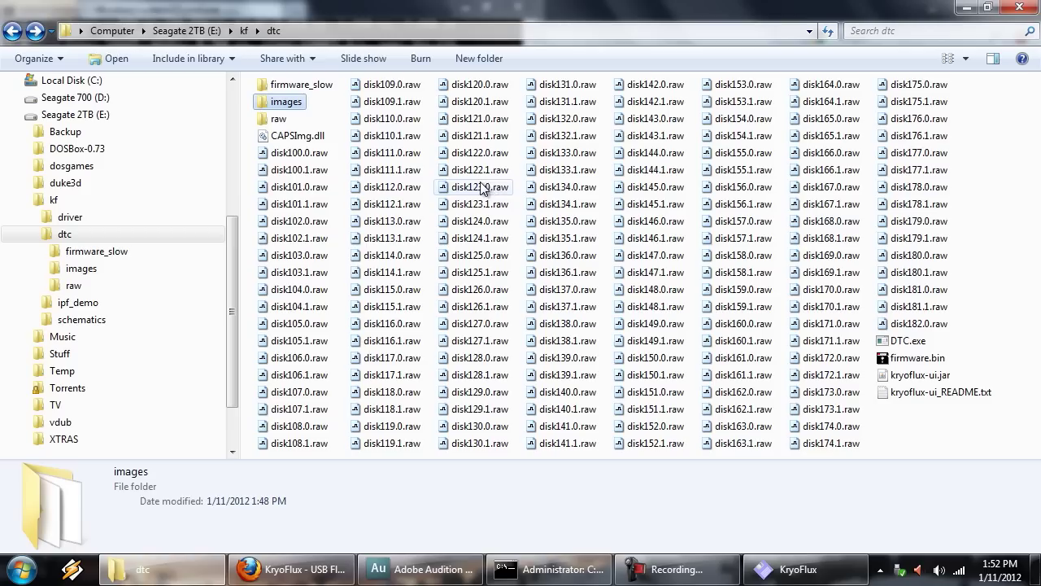
click(344, 132)
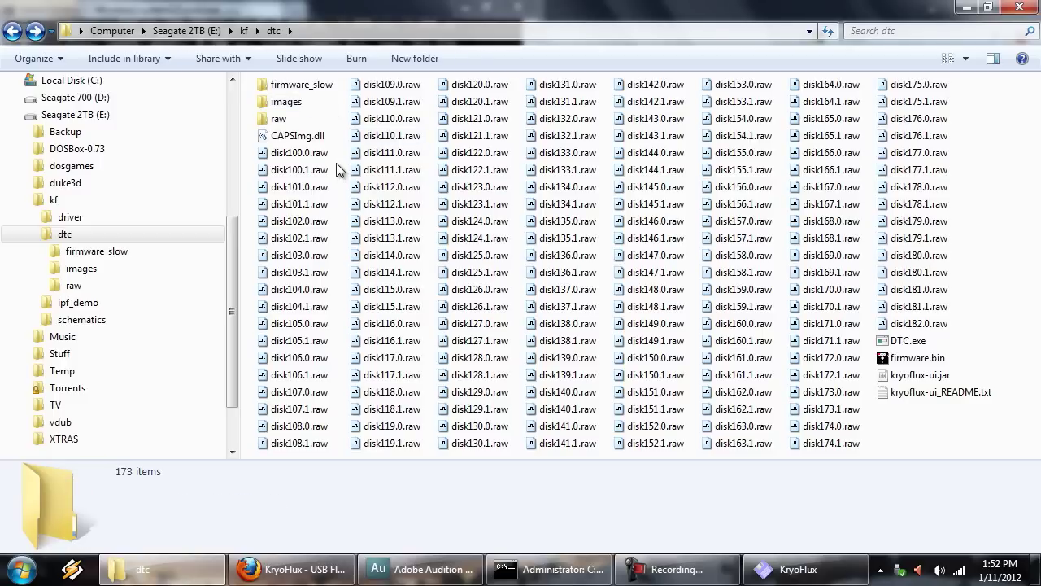
click(317, 158)
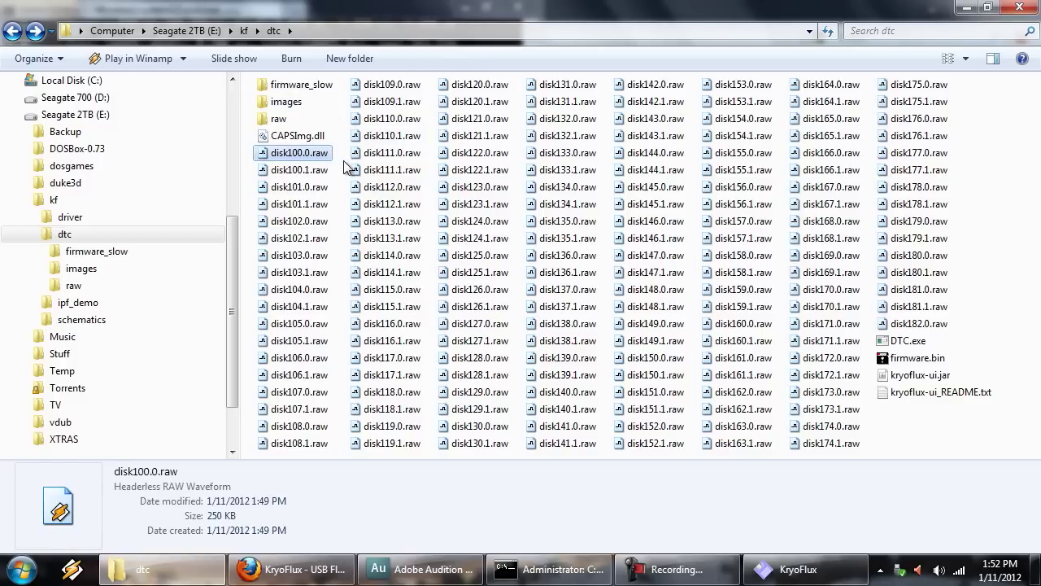
shift+click(920, 327)
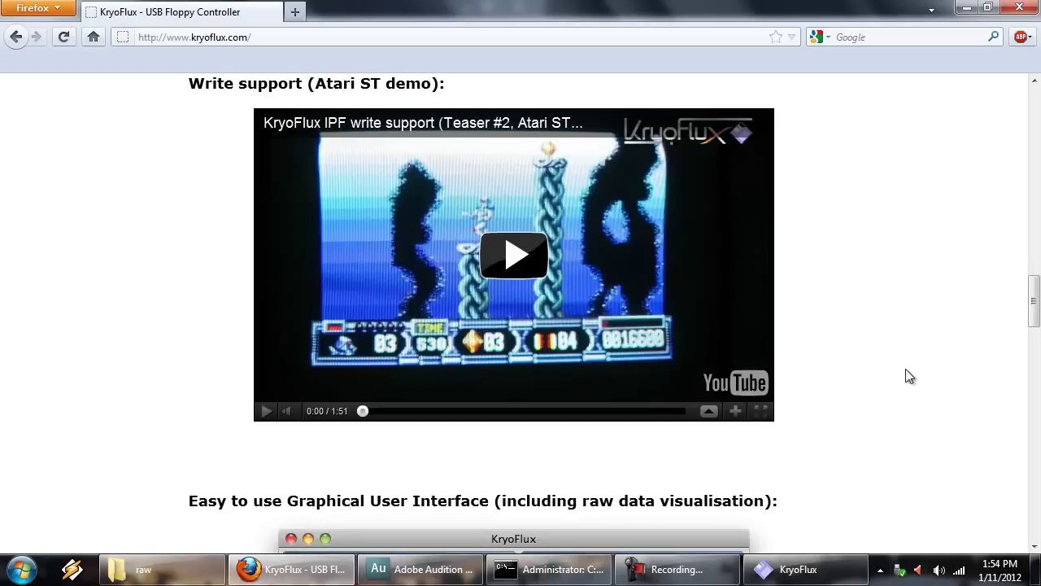
Return to the top of the KryoFlux home page in Firefox to view its introduction and main features
scroll(908, 375, up, 5)
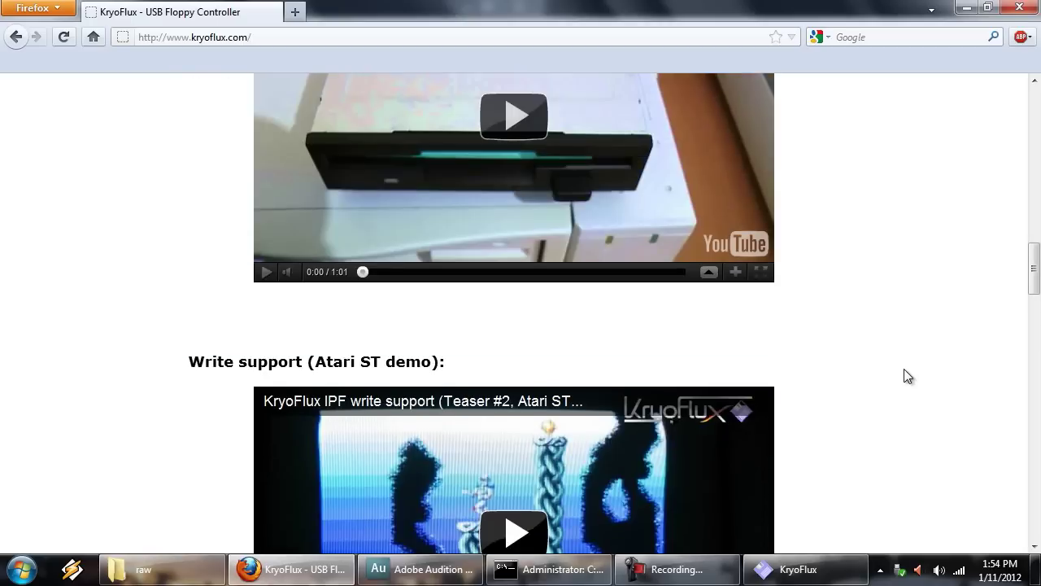
scroll(904, 369, up, 15)
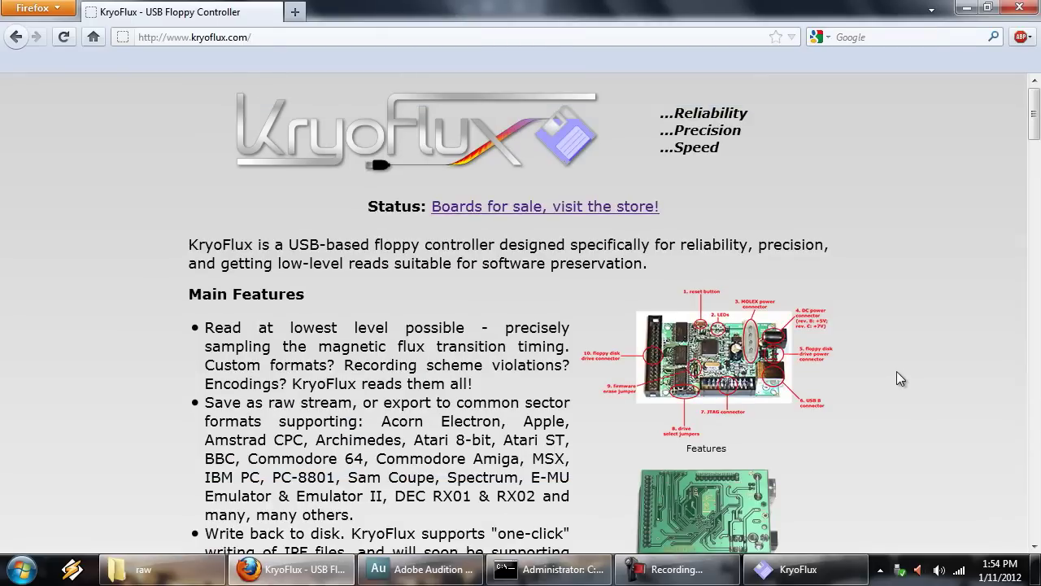